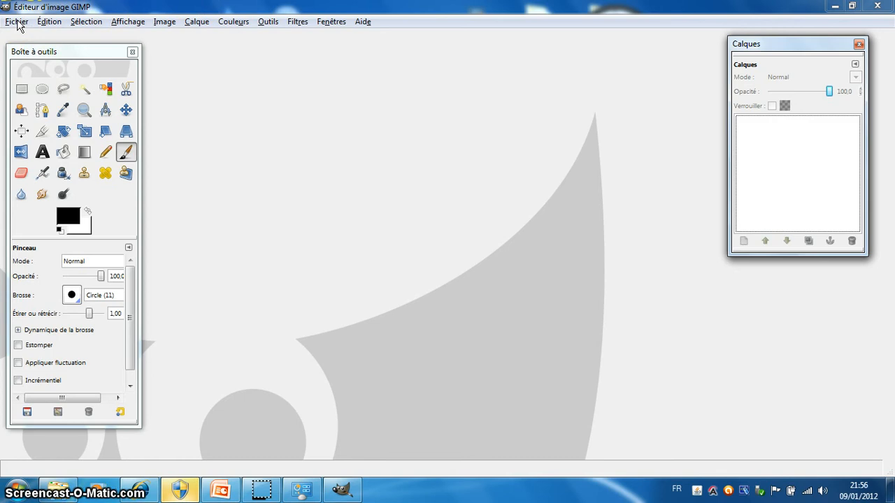
Create a new blank image 600 pixels wide and 800 pixels high.
left_click(19, 25)
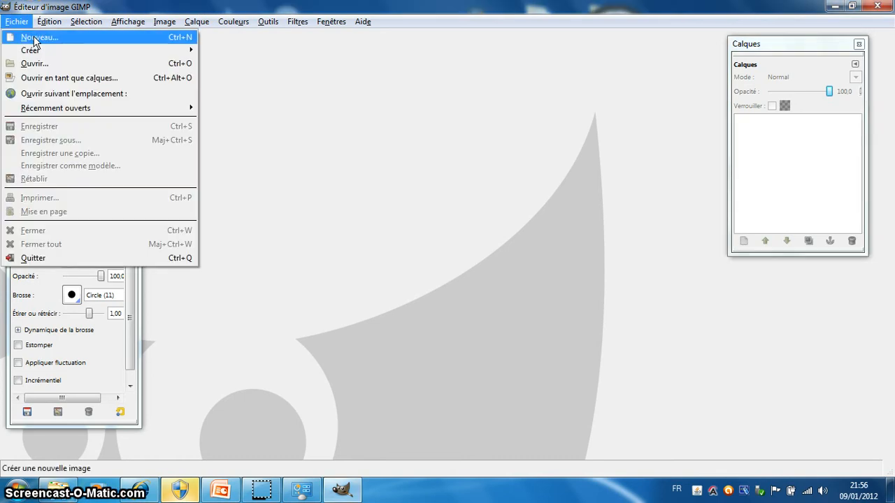
left_click(34, 40)
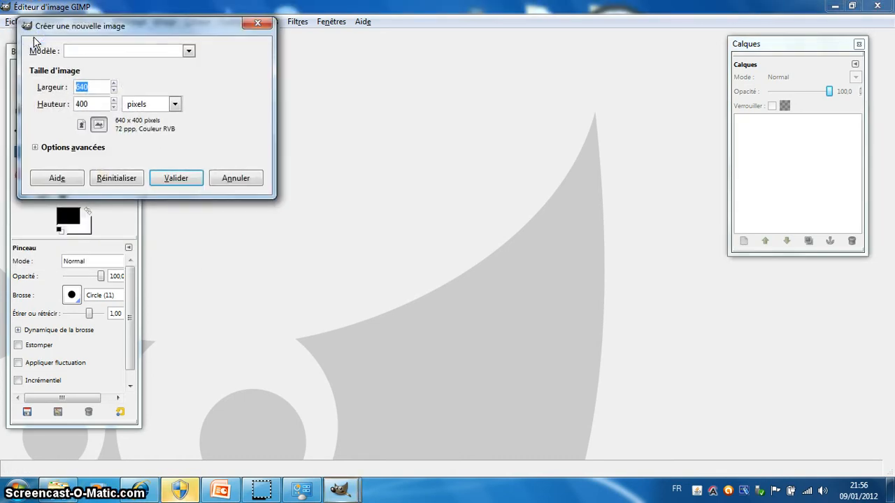
left_click_drag(98, 31, 288, 70)
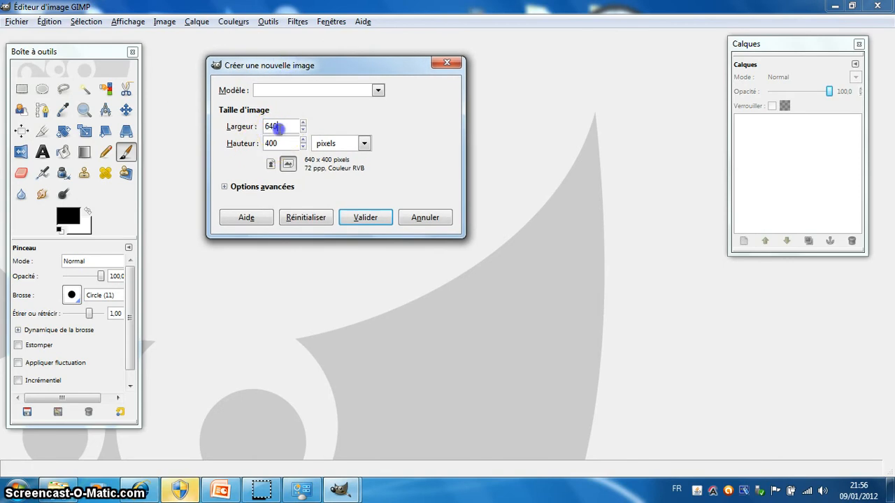
type("600")
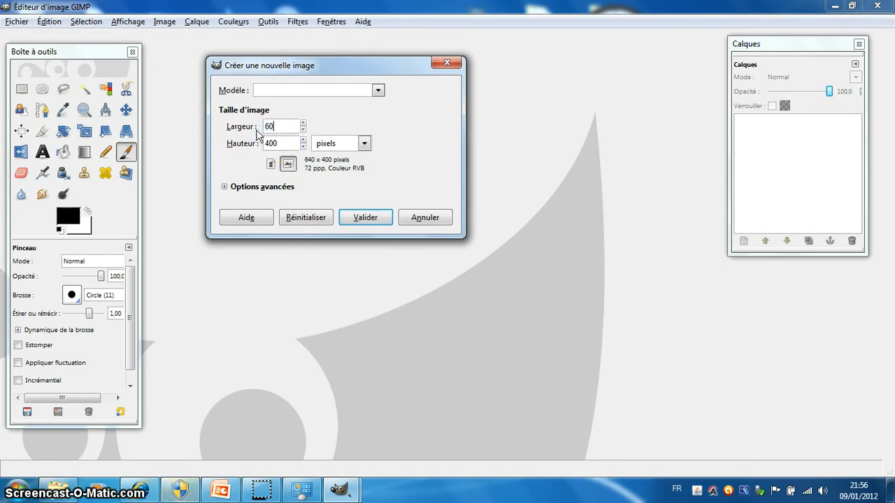
left_click(274, 143)
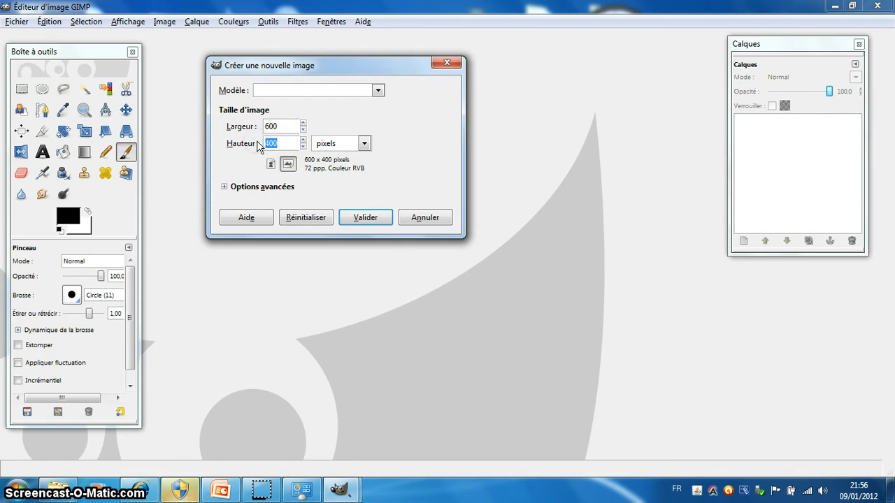
type("800")
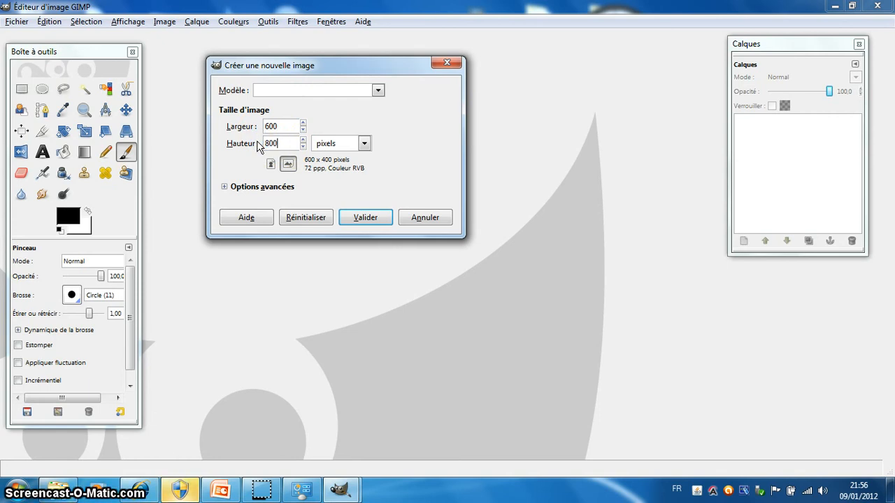
left_click(374, 221)
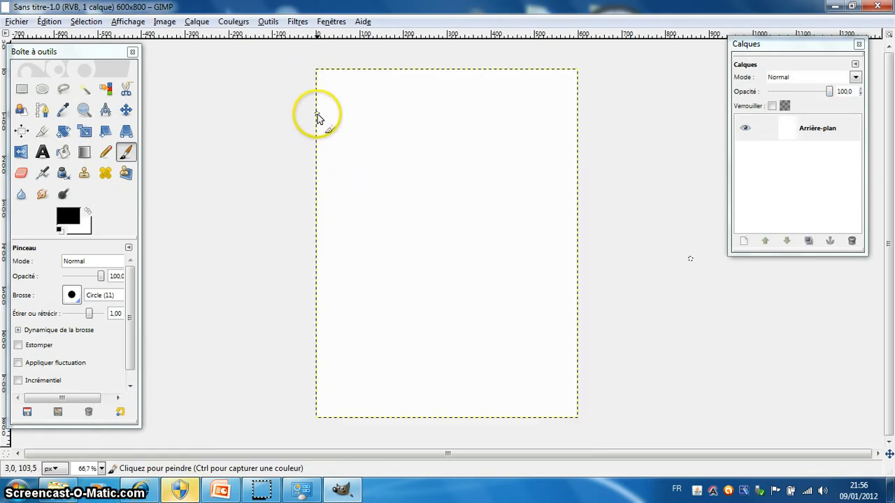
Choose a medium green foreground colour with hue 133 and fill the canvas with a linear green-to-white gradient from its top-left to bottom-right corner.
left_click(68, 217)
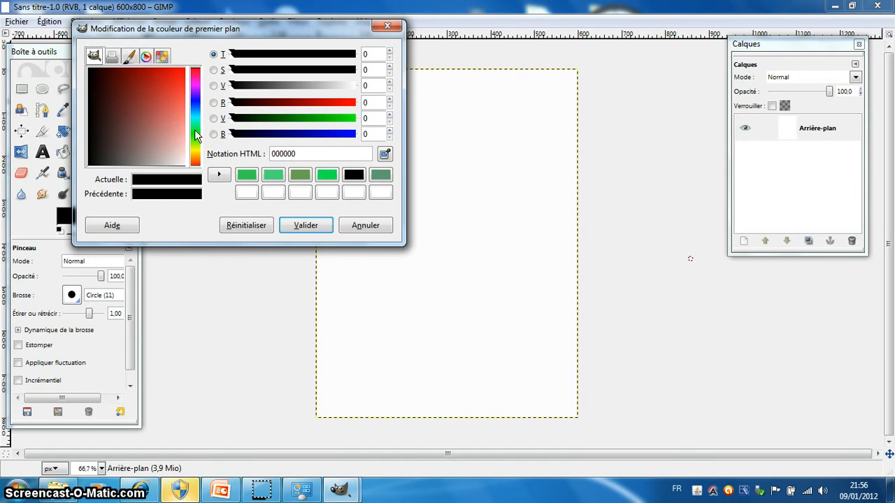
left_click(195, 130)
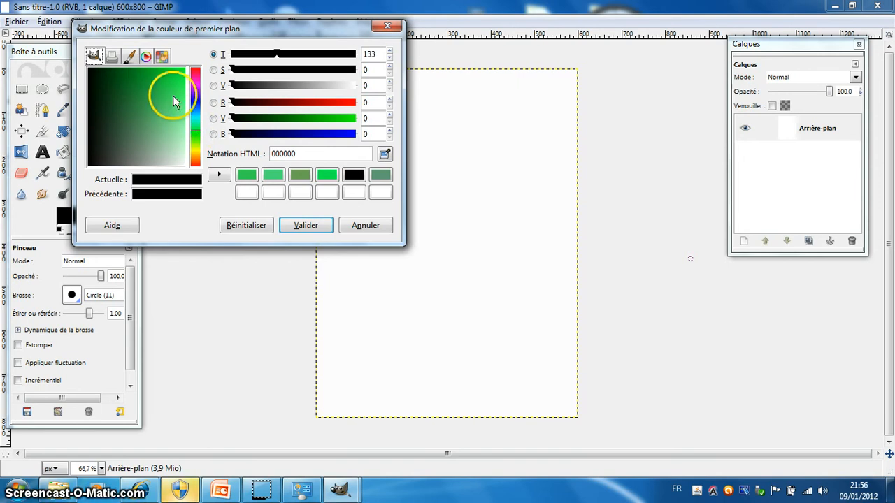
mouse_move(175, 90)
left_mouse_down()
mouse_move(160, 84)
mouse_move(170, 101)
left_mouse_up()
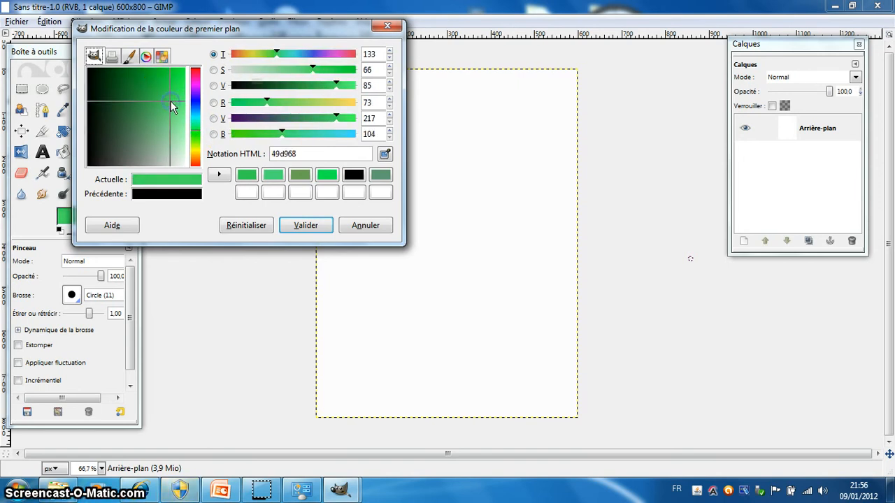
left_click(302, 229)
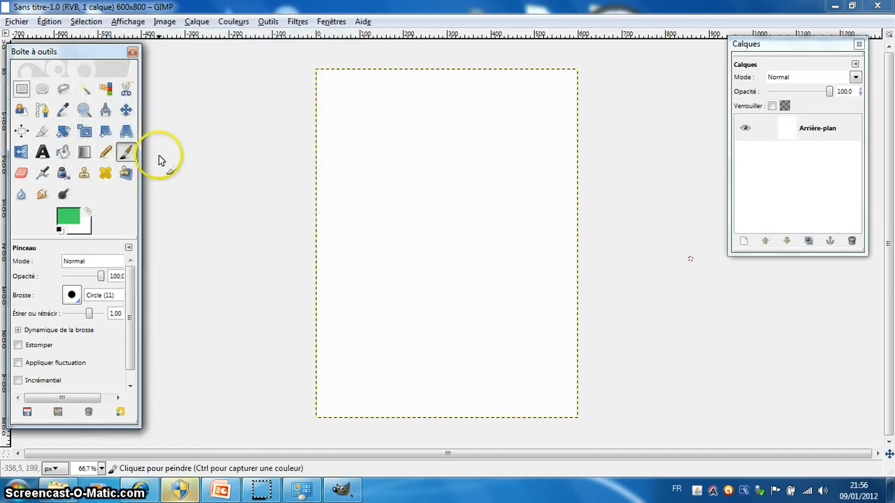
left_click(87, 153)
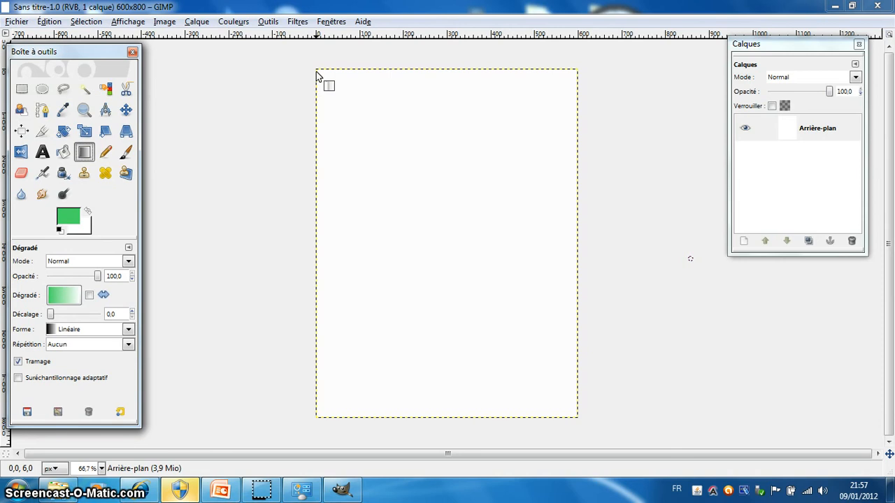
left_click_drag(317, 72, 580, 421)
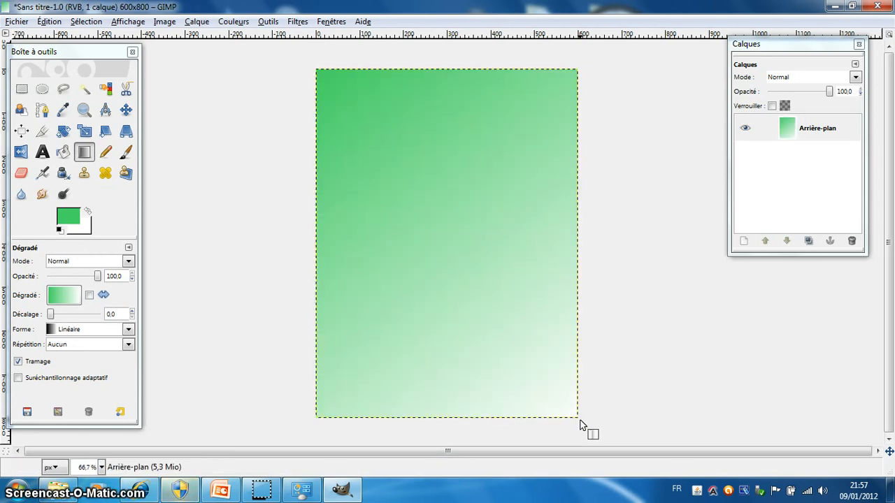
Open La-poire-Williams_mode_une.jpg from the "fruits rigolo" folder in Pictures and display that image.
left_click(17, 23)
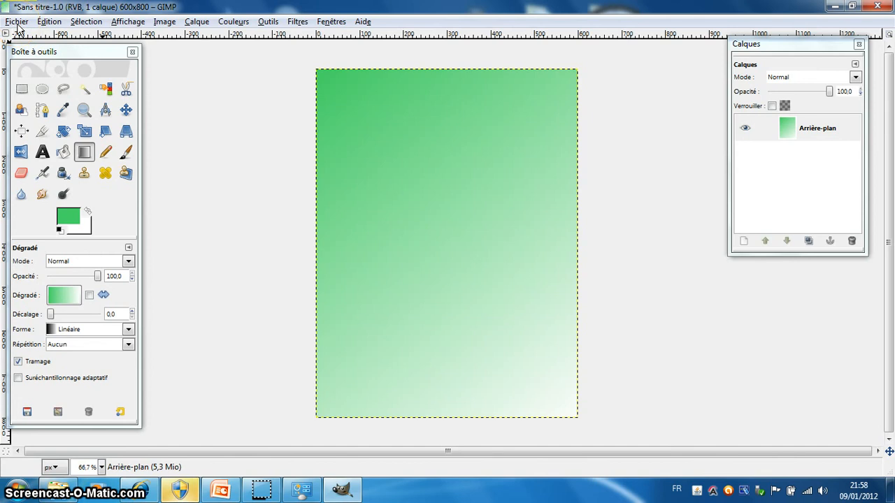
left_click(33, 69)
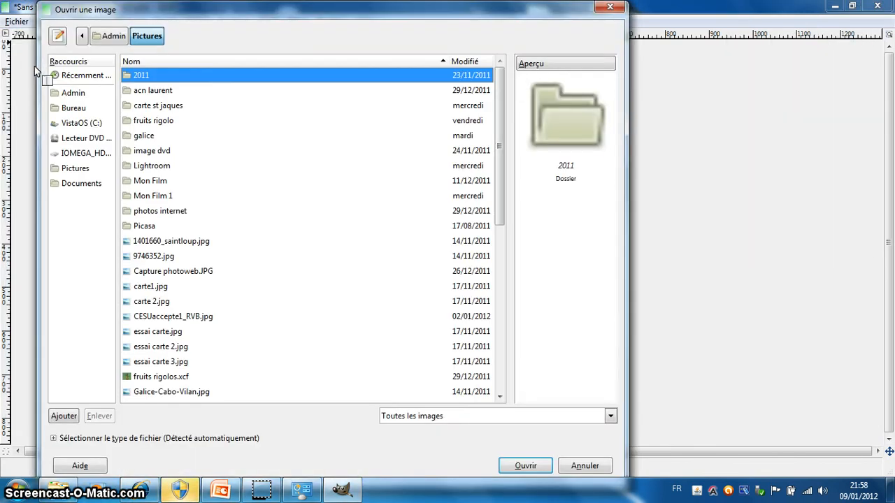
left_click(89, 106)
double_click(150, 120)
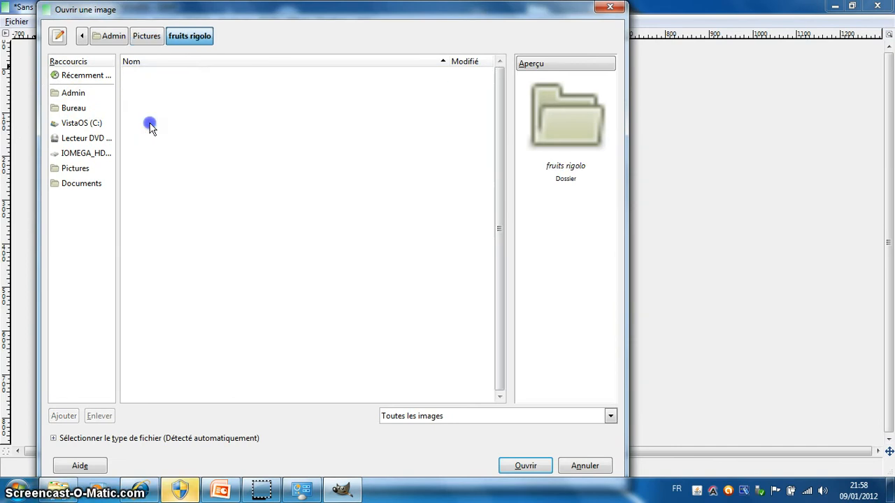
left_click(152, 121)
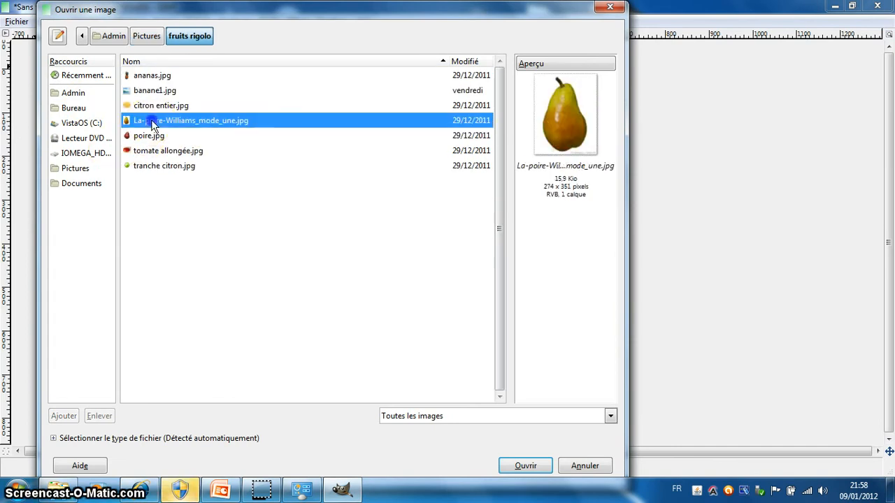
left_click(523, 467)
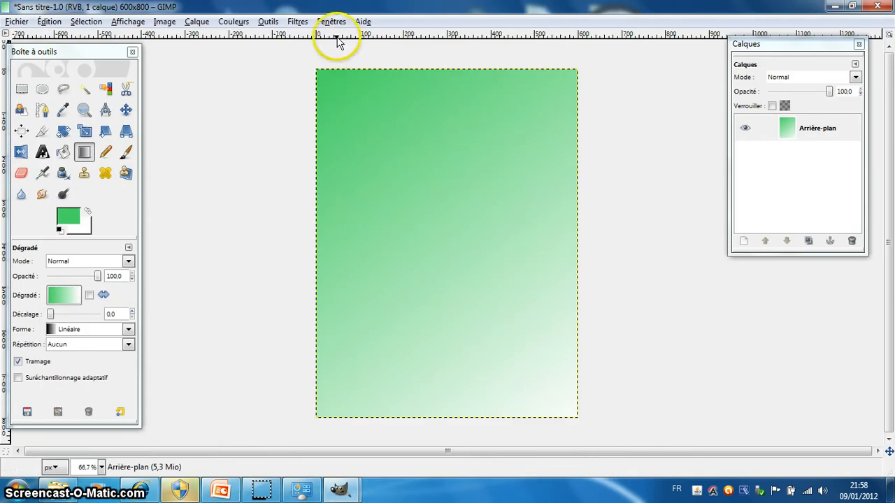
left_click(333, 23)
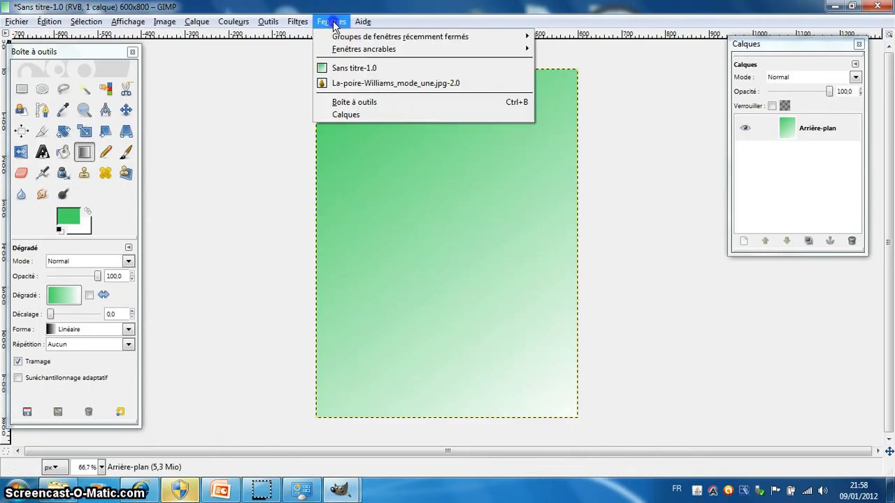
left_click(346, 82)
left_click(391, 56)
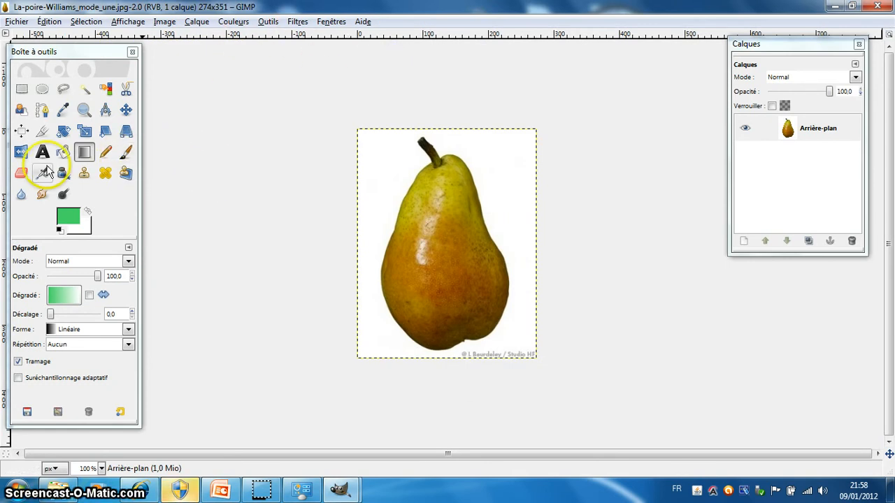
Erase the photo credit text along the bottom edge of the pear image.
left_click(21, 173)
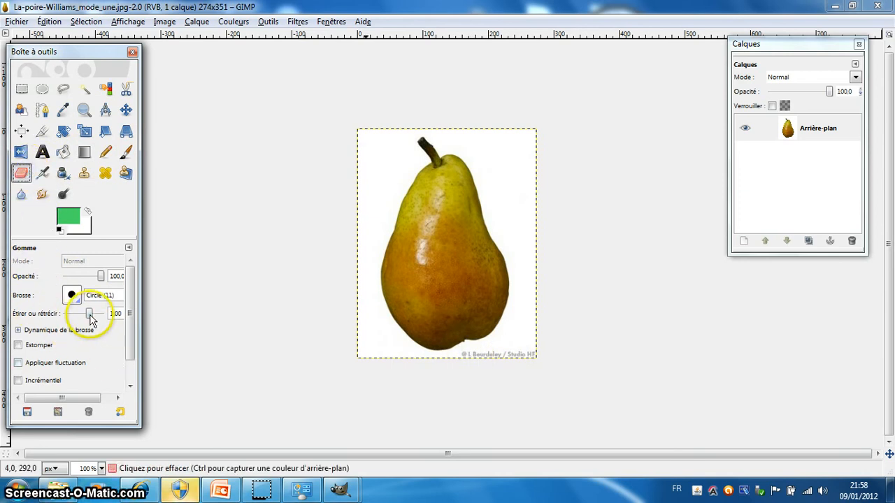
mouse_move(466, 358)
left_mouse_down()
mouse_move(538, 355)
mouse_move(493, 353)
mouse_move(534, 351)
left_mouse_up()
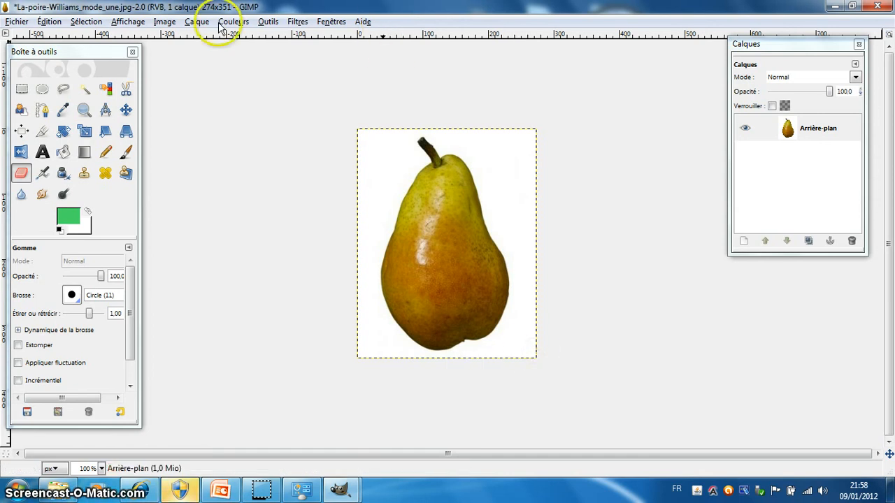
Select the pear by selecting its white background by colour and inverting the selection.
left_click(108, 88)
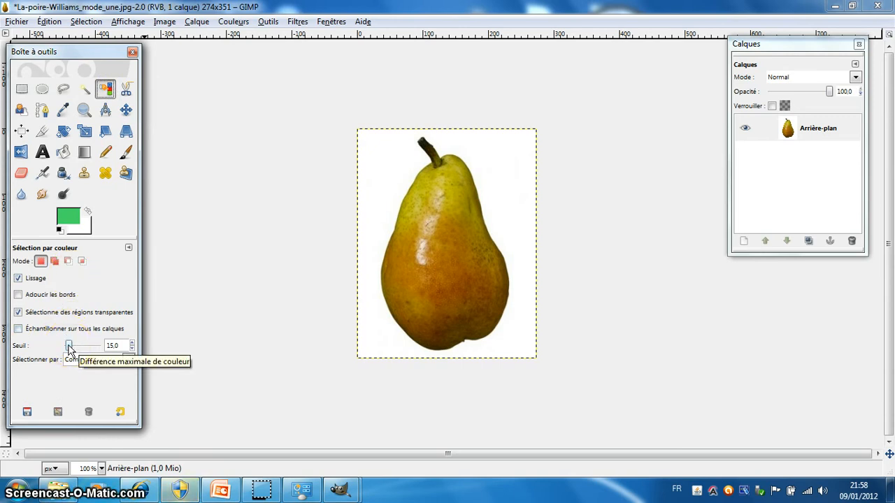
left_click(370, 174)
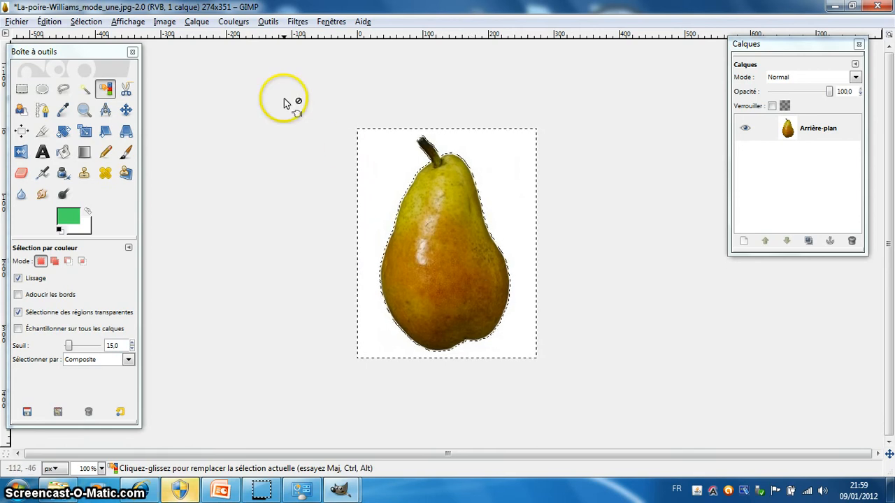
left_click(88, 21)
left_click(103, 69)
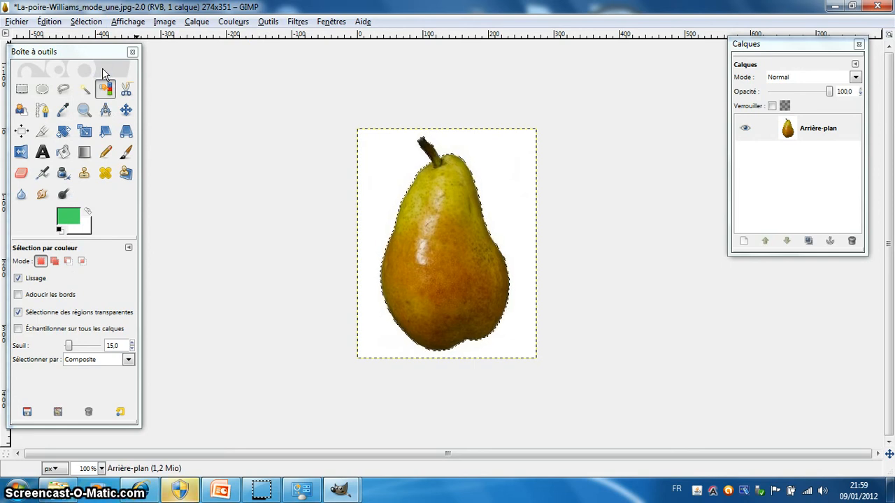
Copy the selected pear and close its image without saving the changes.
left_click(49, 21)
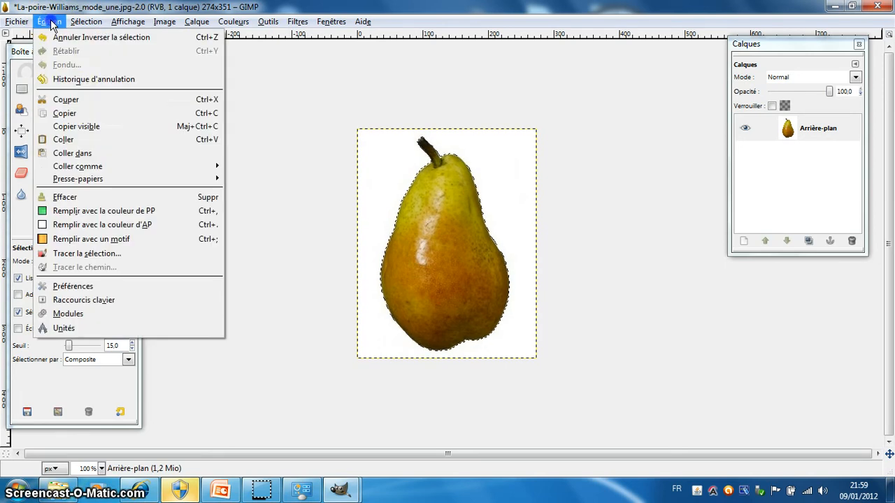
left_click(79, 117)
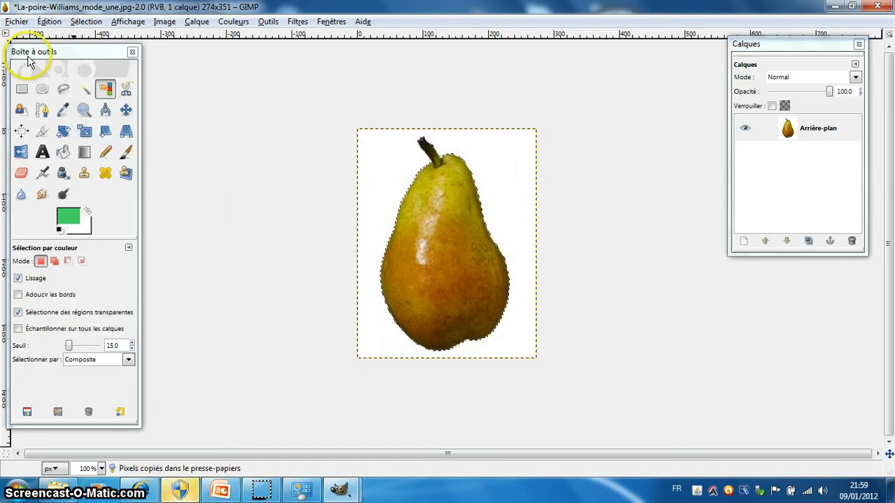
left_click(17, 22)
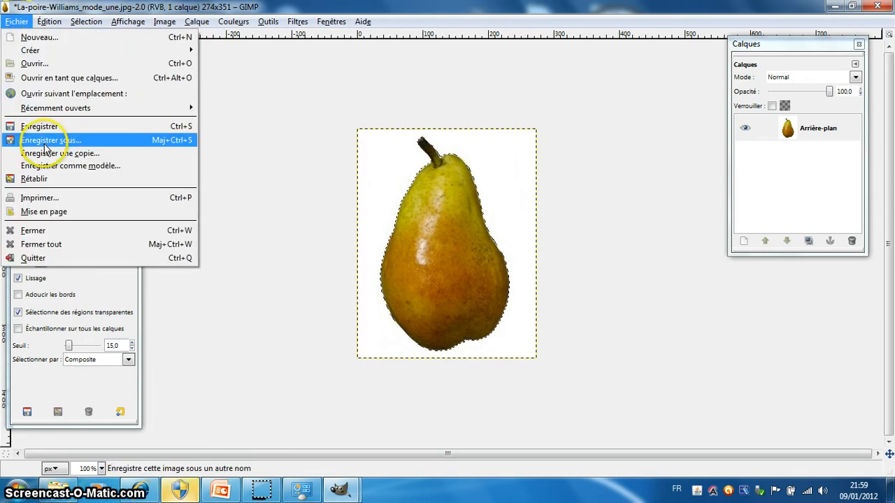
left_click(34, 233)
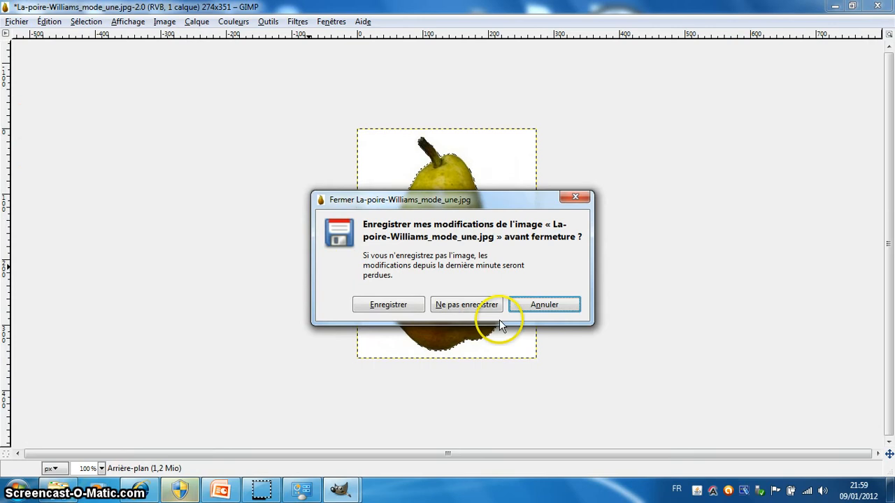
left_click(456, 305)
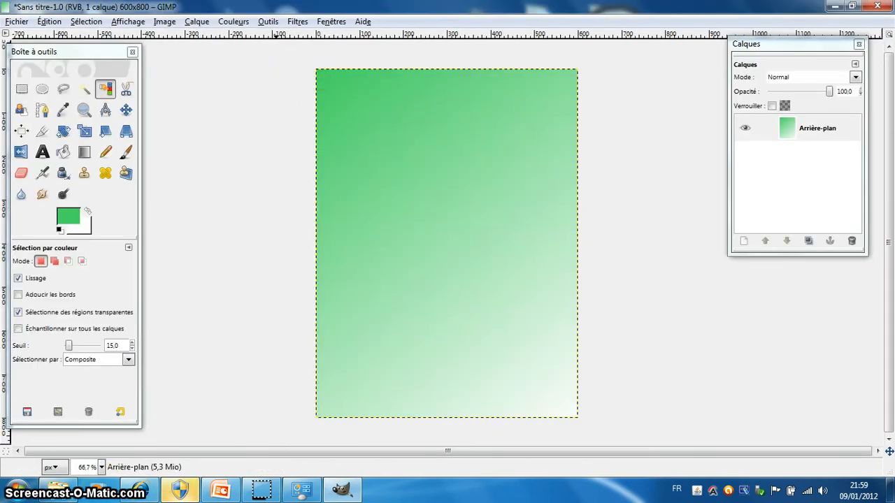
Paste the copied pear as a new layer in the gradient image and name the layer "poire".
left_click(49, 22)
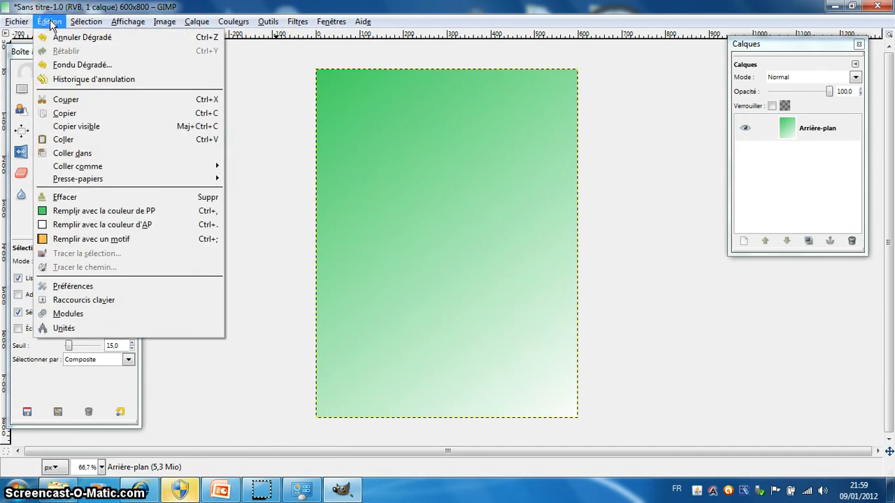
mouse_move(98, 168)
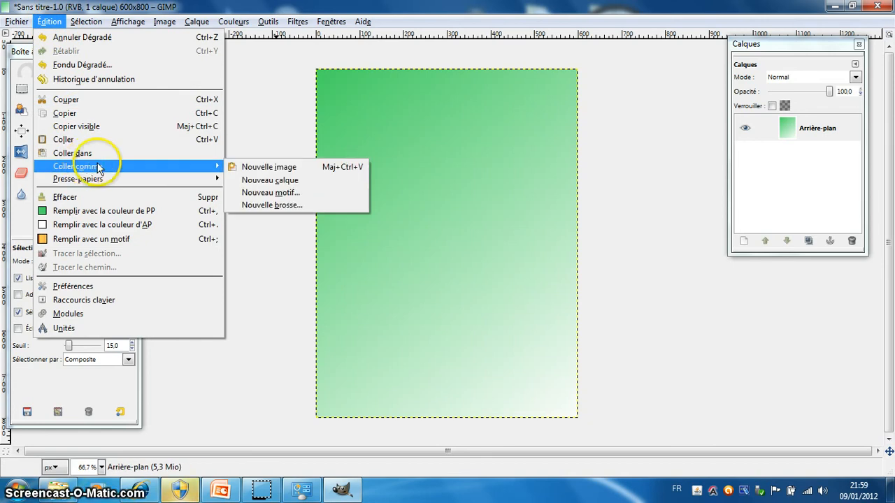
left_click(287, 179)
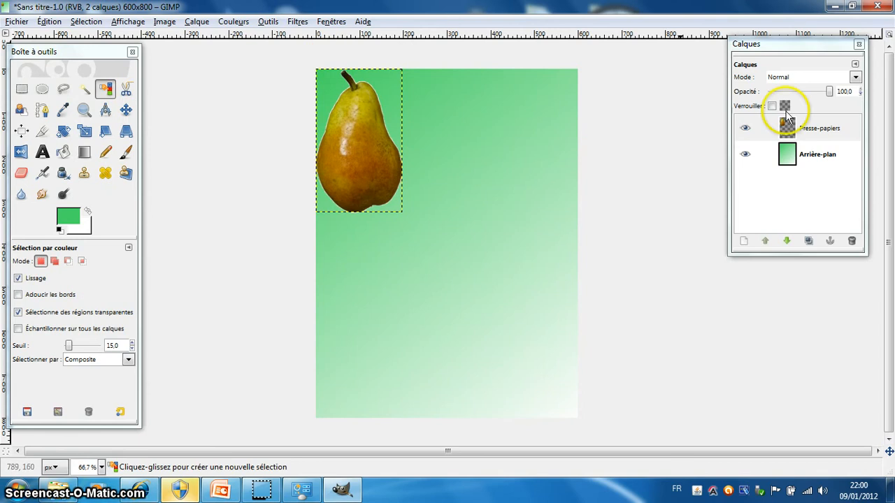
left_click(822, 133)
double_click(821, 129)
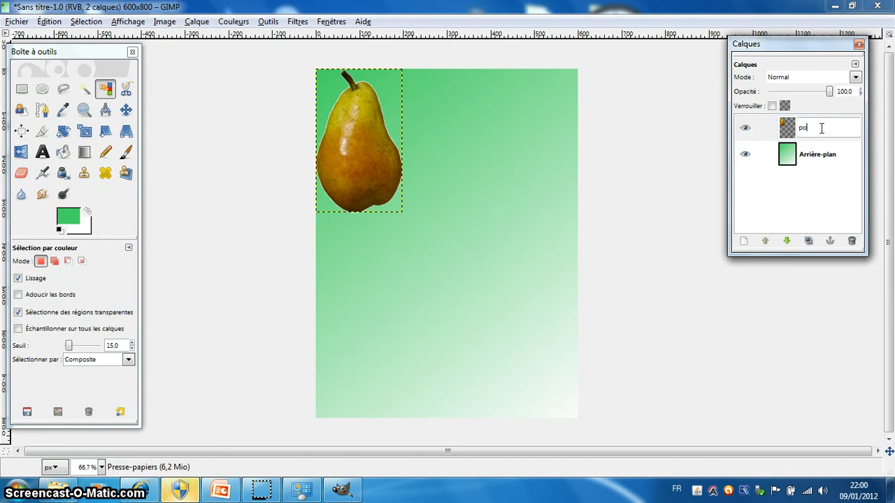
type("poire")
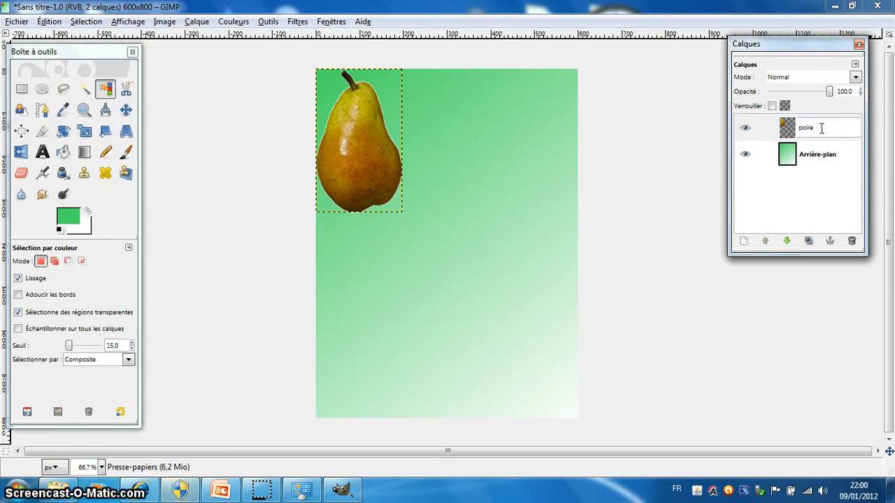
Confirm the layer name "poire" and move the pear to the lower middle of the gradient image.
key("Return")
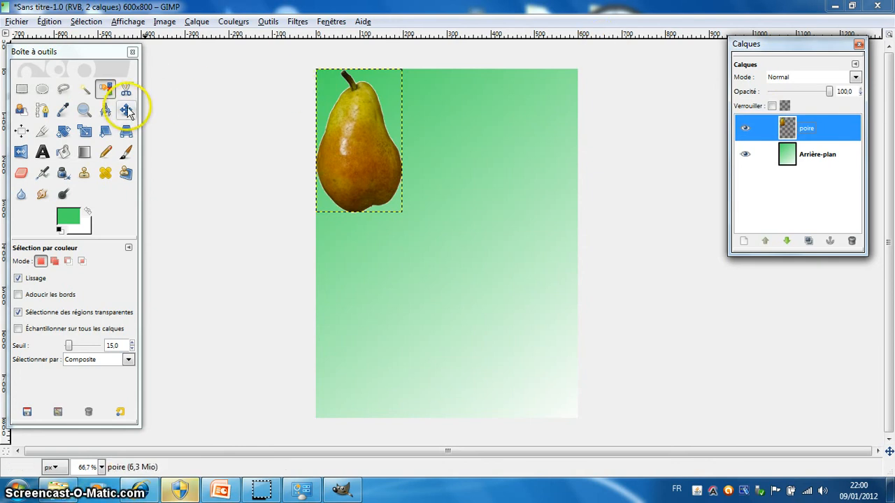
left_click(126, 109)
left_click(361, 122)
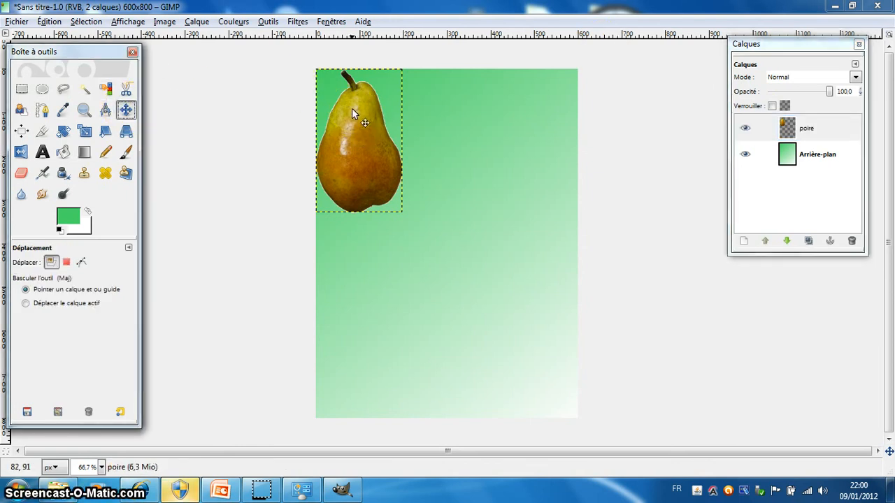
left_click(125, 110)
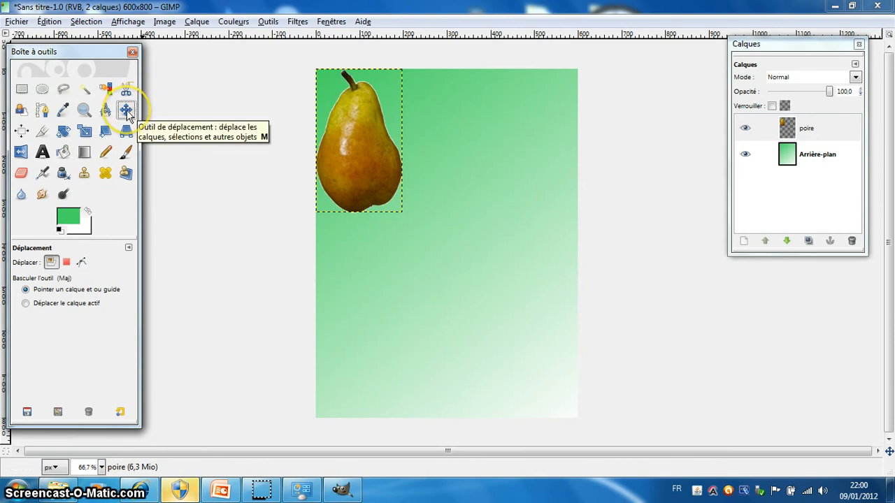
left_click(361, 107)
left_click_drag(363, 114, 457, 314)
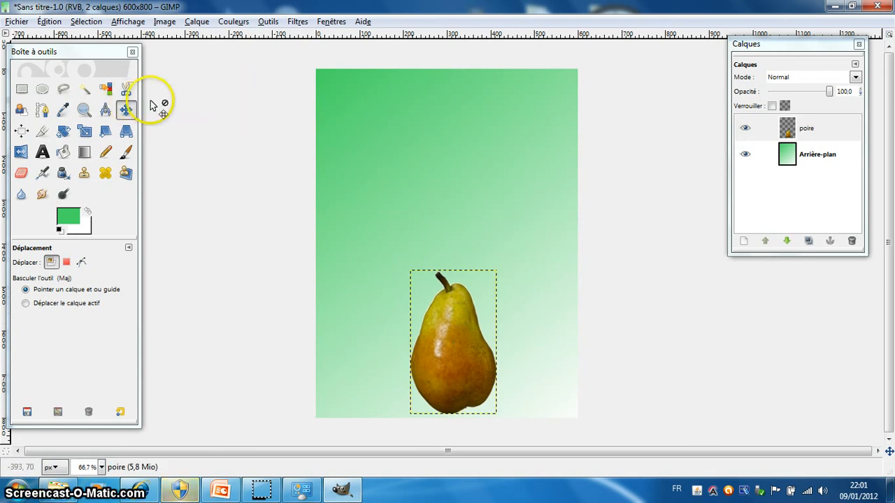
Scale the pear up to 305 × 506 pixels and shift it slightly right to centre it on the background.
left_click(84, 131)
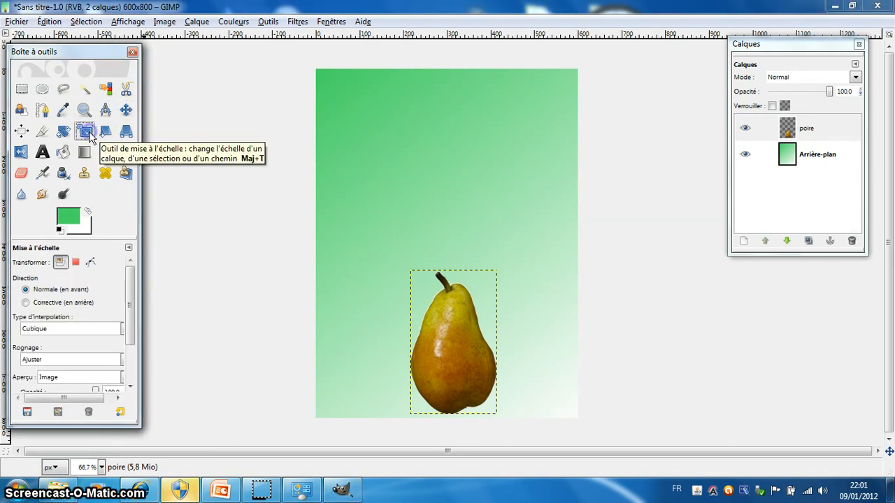
left_click(412, 275)
left_click_drag(409, 269, 369, 194)
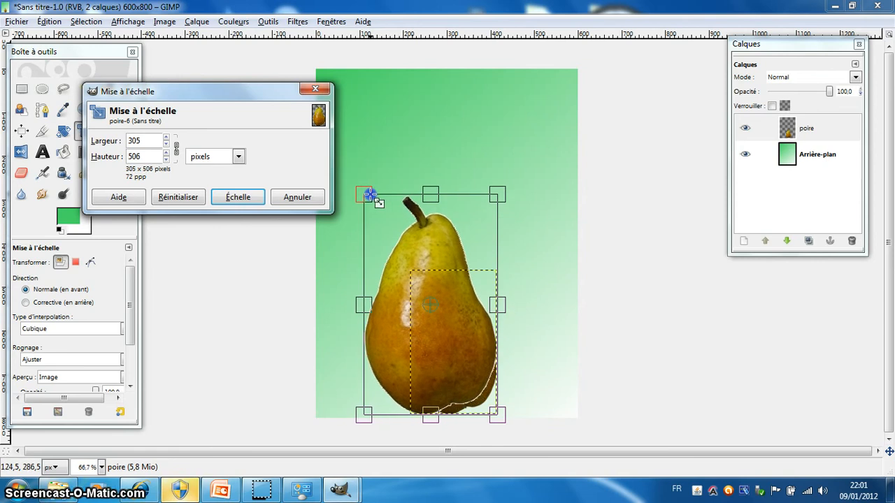
key("Return")
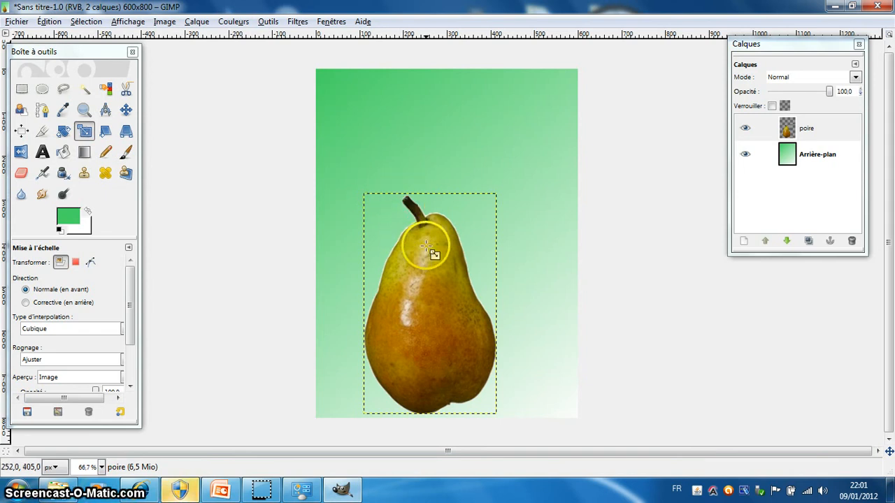
left_click(126, 109)
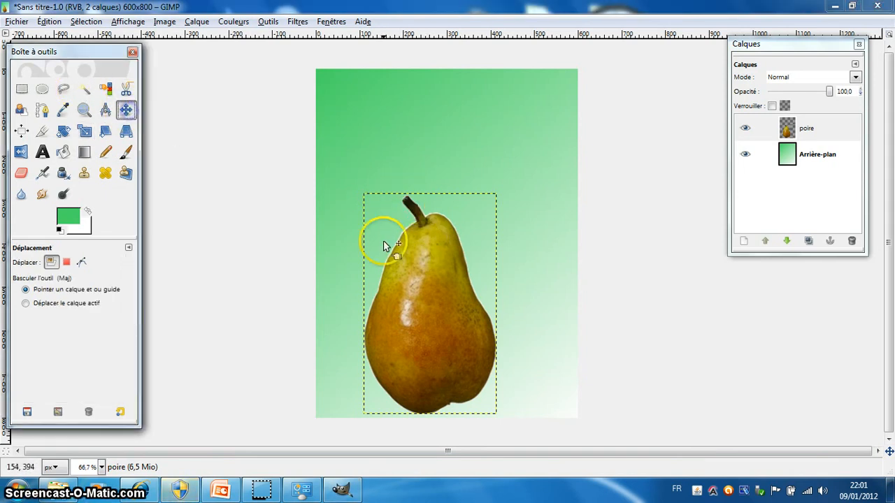
left_click_drag(403, 257, 419, 259)
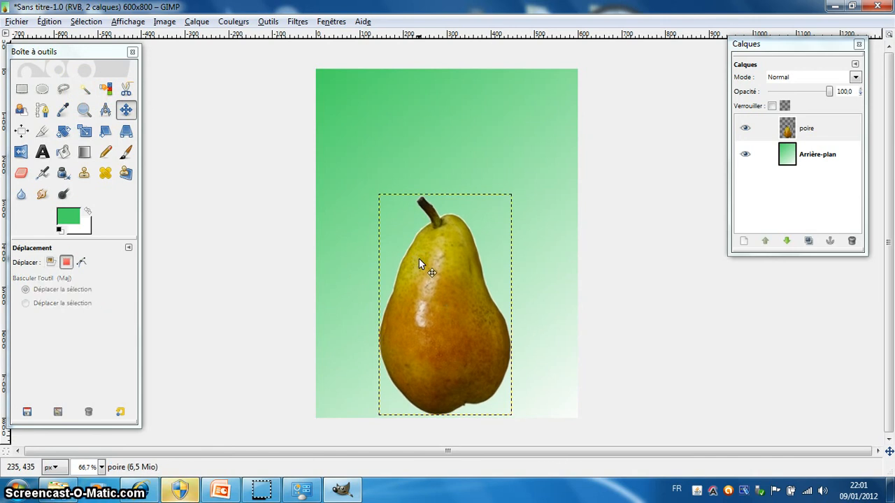
Open tranche citron.jpg from the fruits rigolo folder and bring its image to the front.
left_click(17, 23)
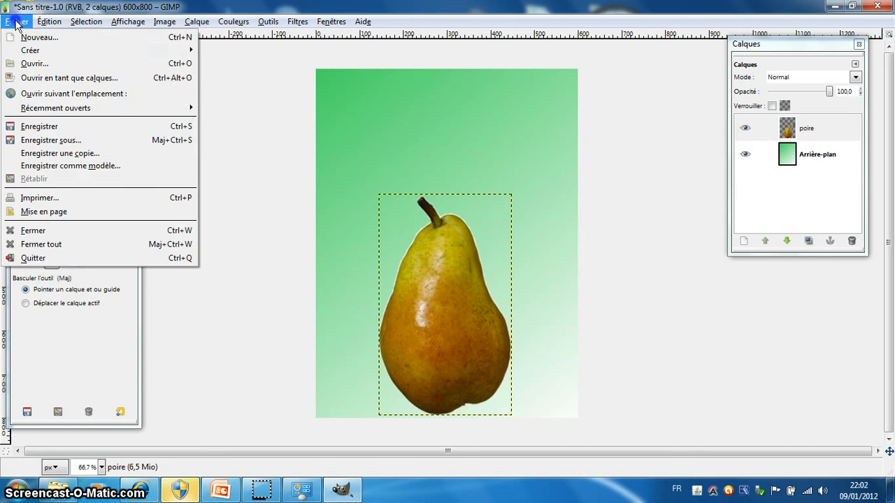
left_click(28, 63)
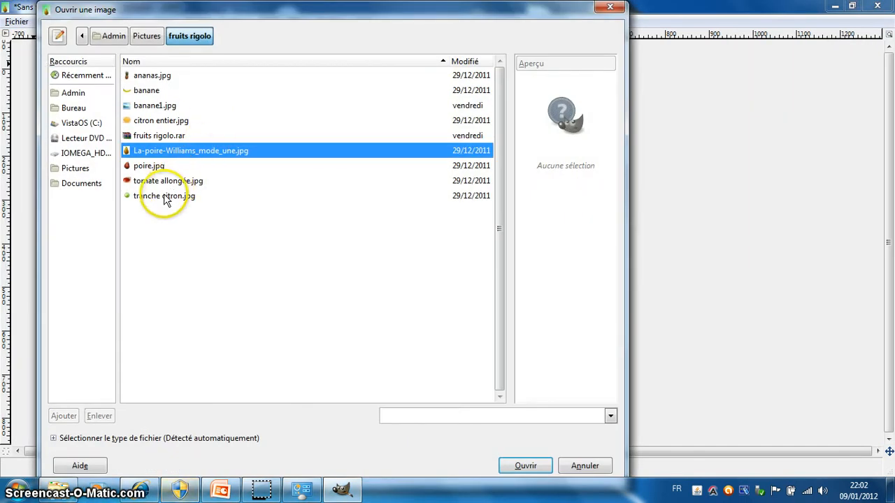
left_click(166, 198)
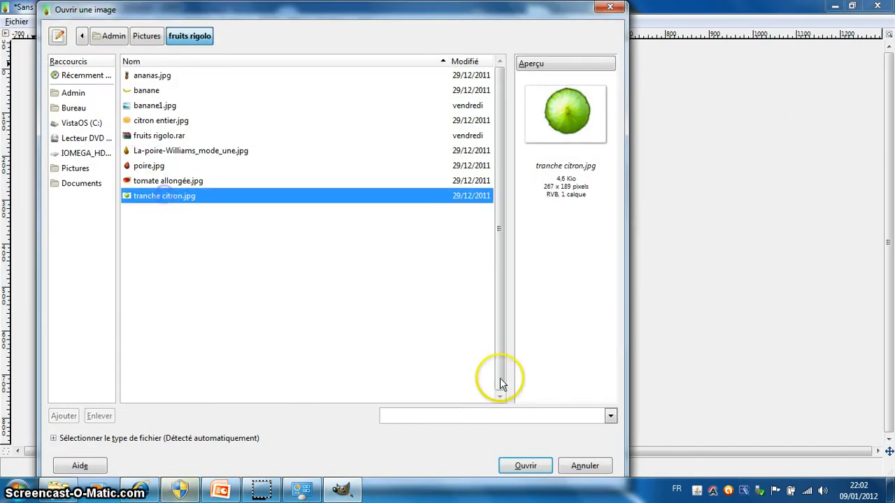
left_click(525, 465)
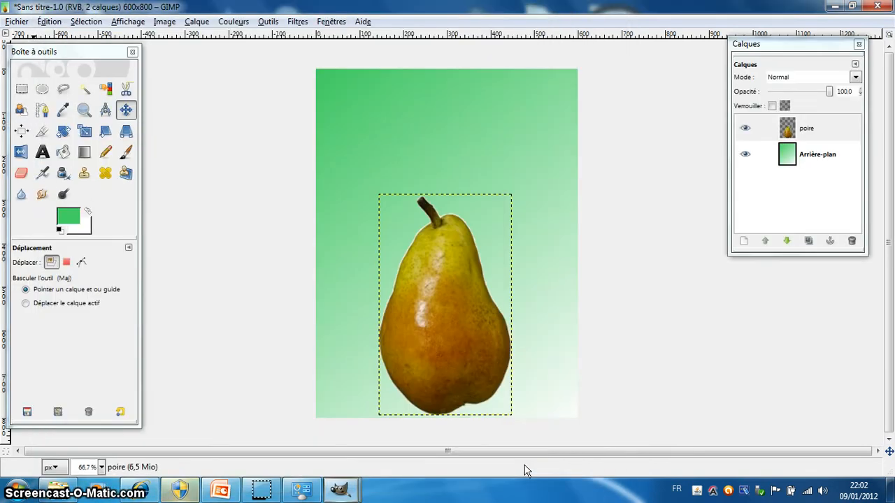
left_click(335, 22)
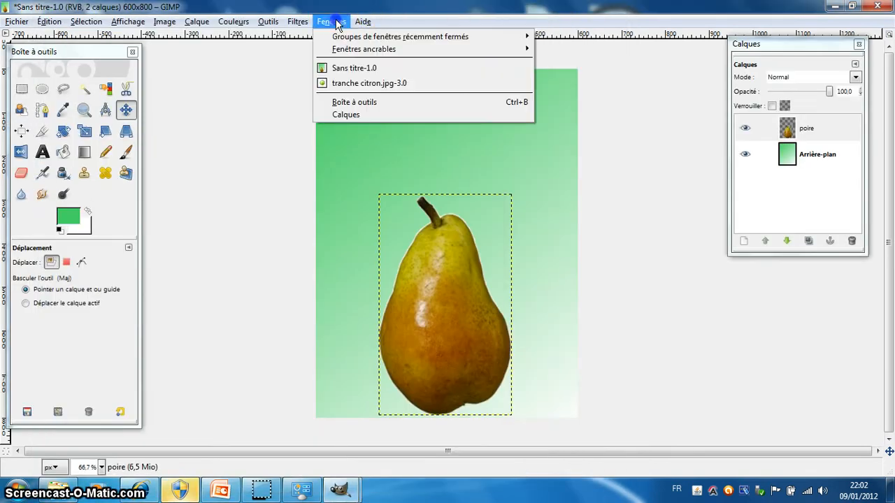
left_click(343, 84)
left_click(456, 123)
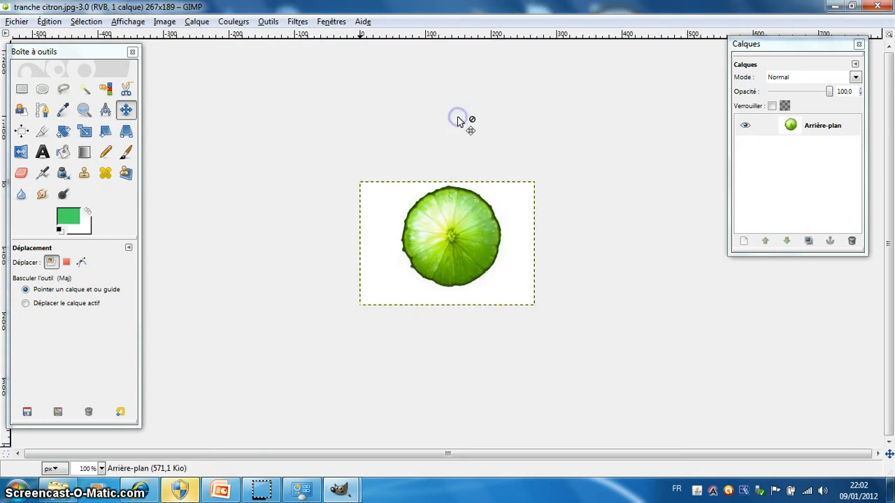
Select the lime slice by selecting its white background by colour and inverting the selection.
left_click(107, 89)
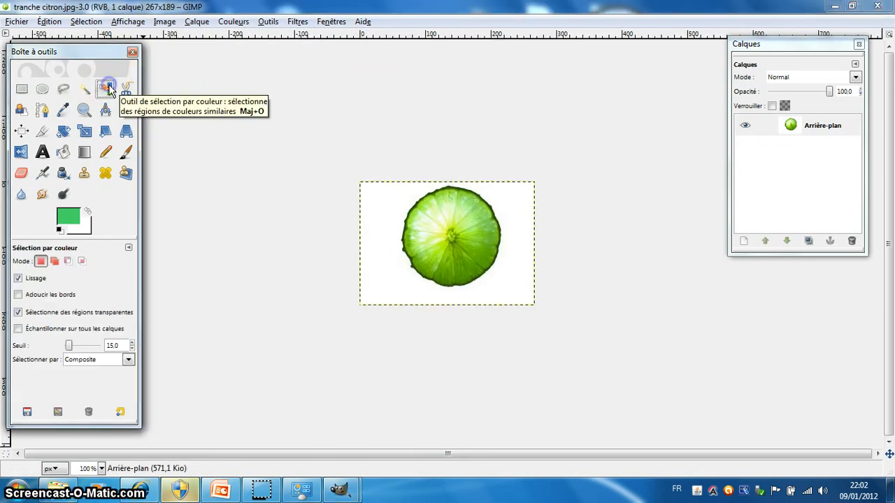
left_click(367, 225)
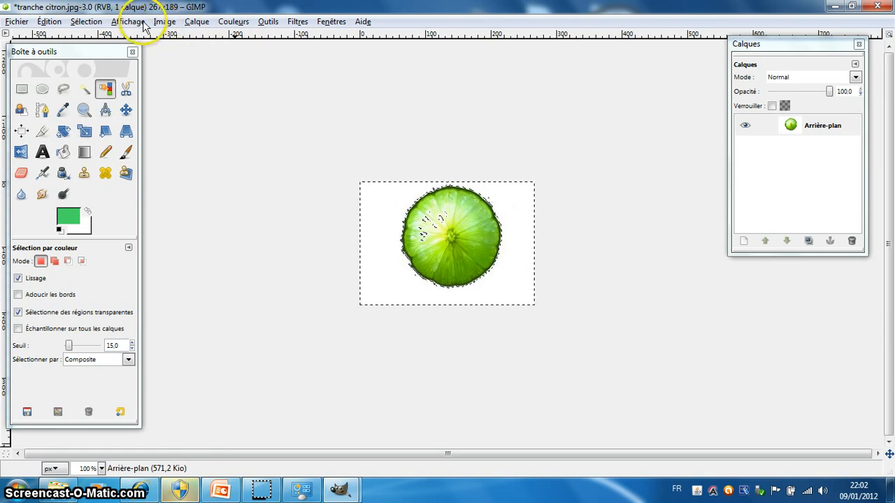
left_click(86, 21)
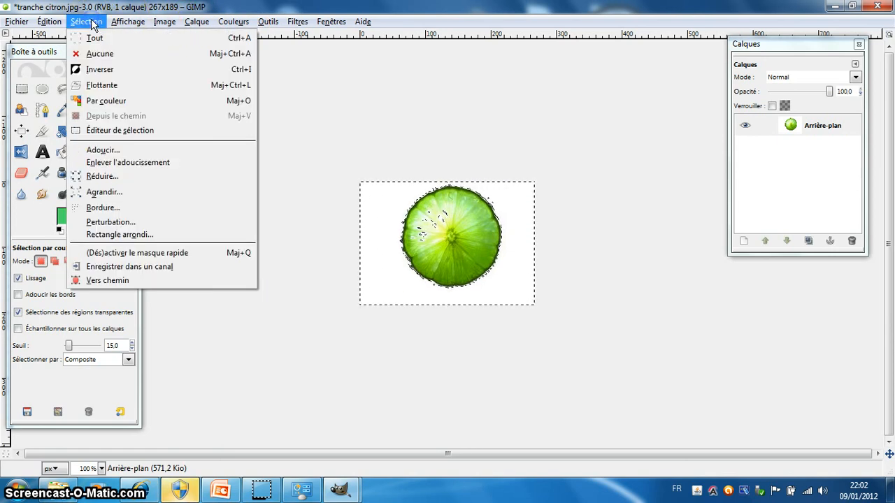
left_click(99, 69)
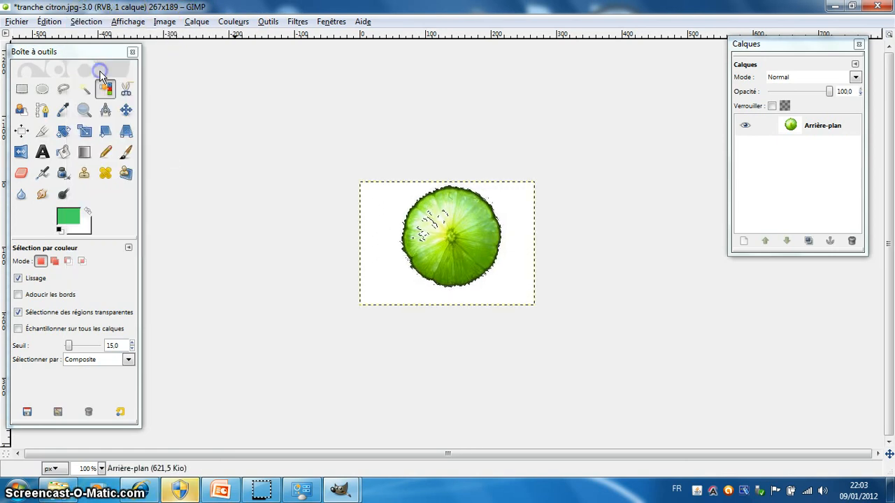
Copy the selected lime slice and close tranche citron.jpg without saving the changes.
left_click(54, 20)
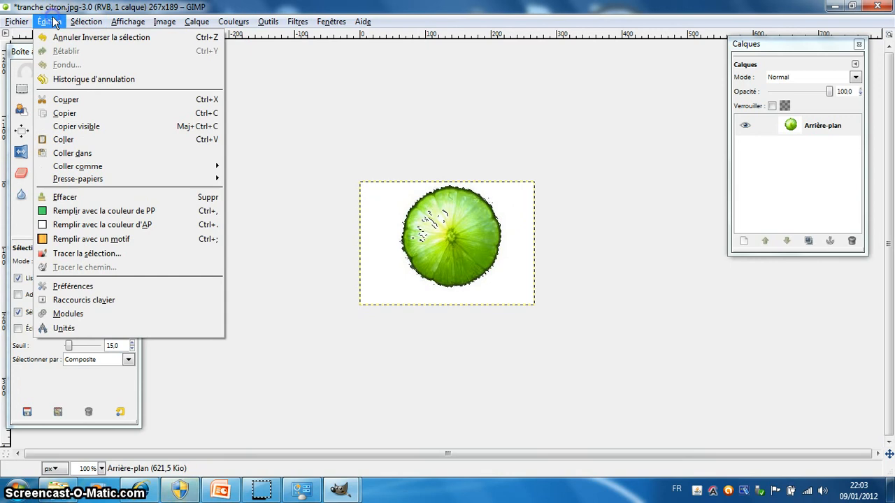
left_click(70, 115)
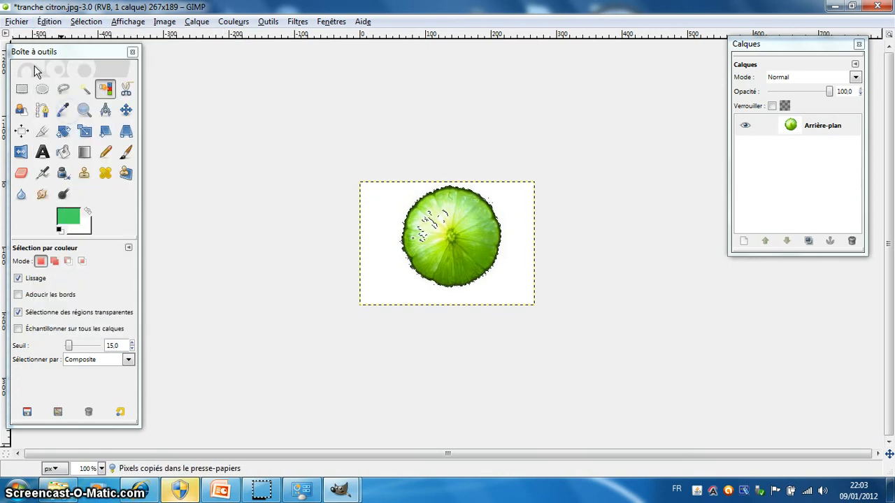
left_click(18, 23)
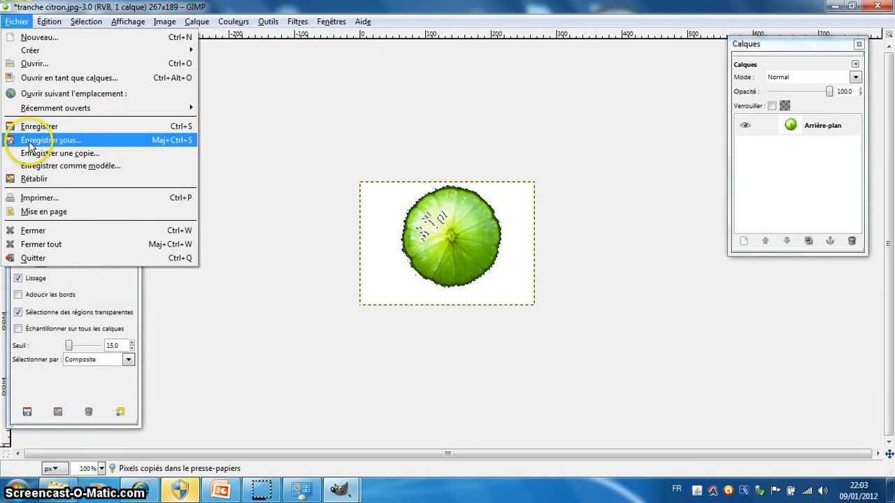
left_click(37, 235)
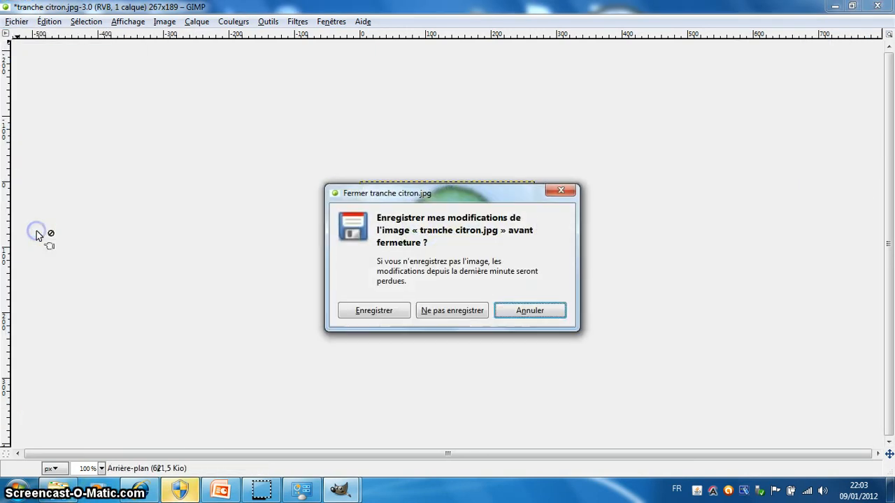
left_click(451, 312)
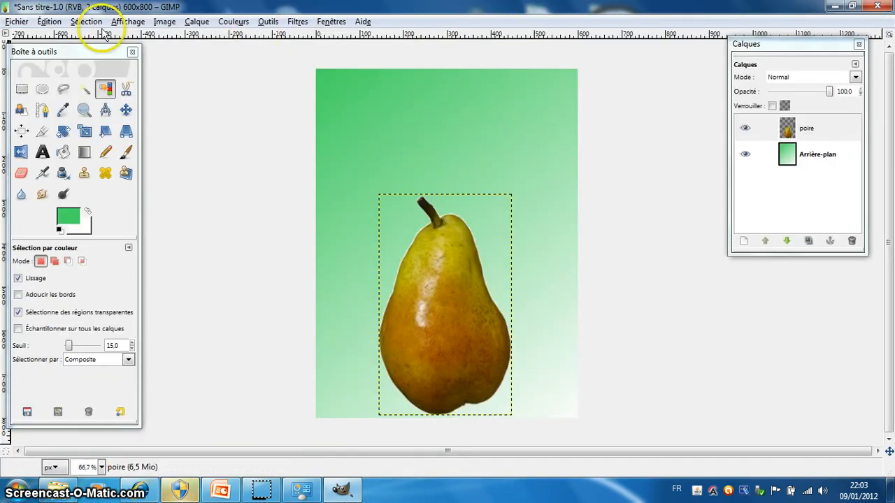
Paste the lime slice as a new layer in the pear composition and name the layer "tranche citron".
left_click(50, 22)
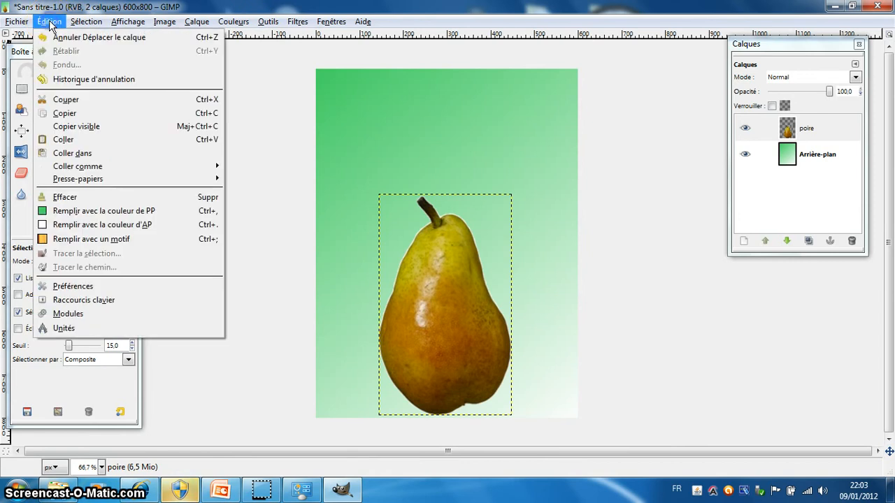
mouse_move(91, 172)
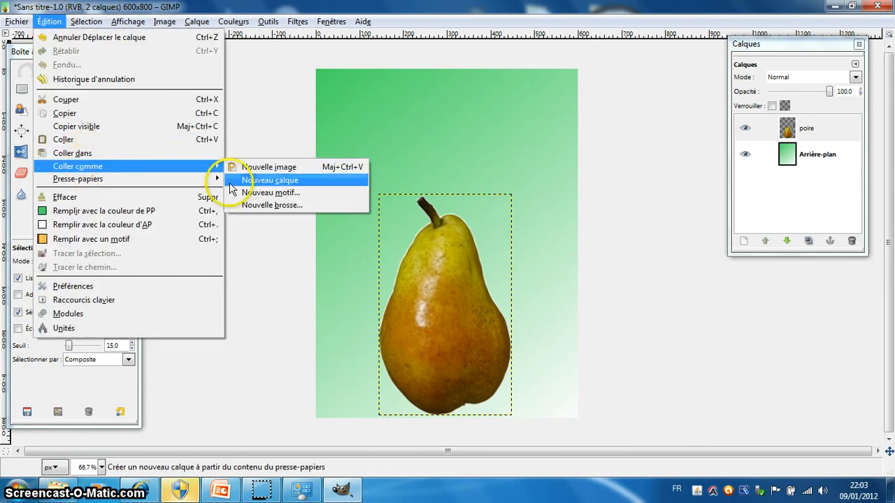
left_click(260, 180)
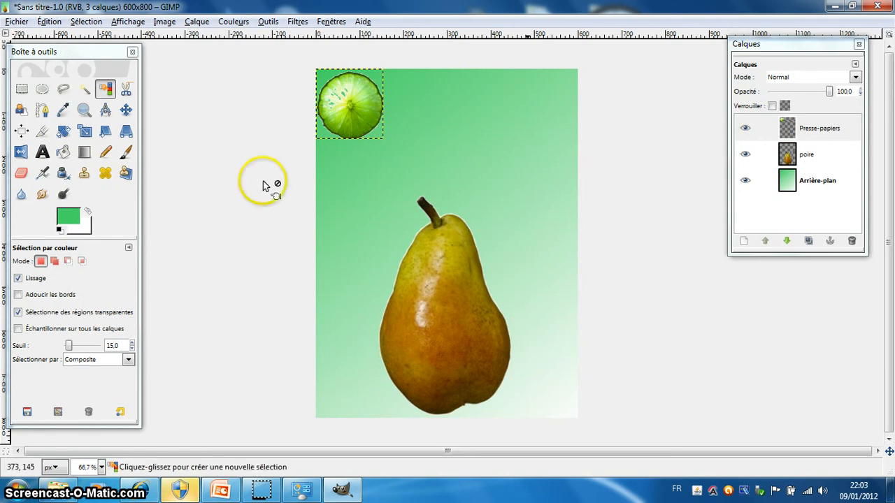
left_click(817, 134)
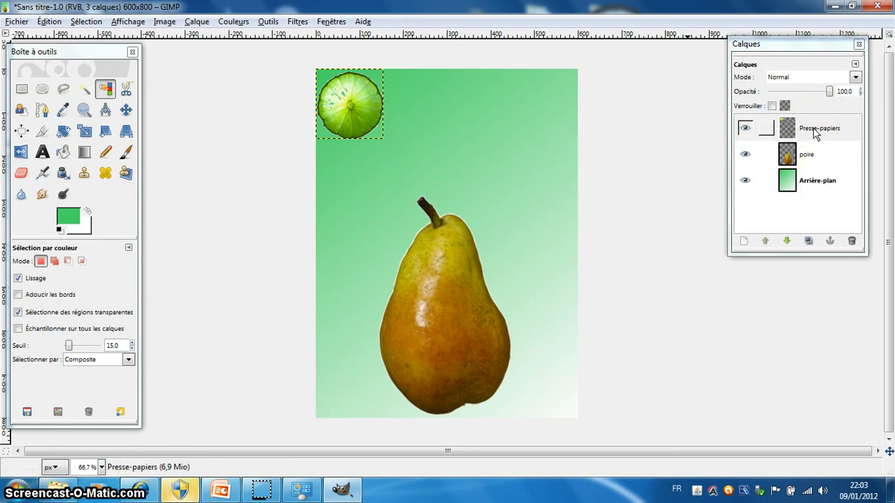
double_click(815, 129)
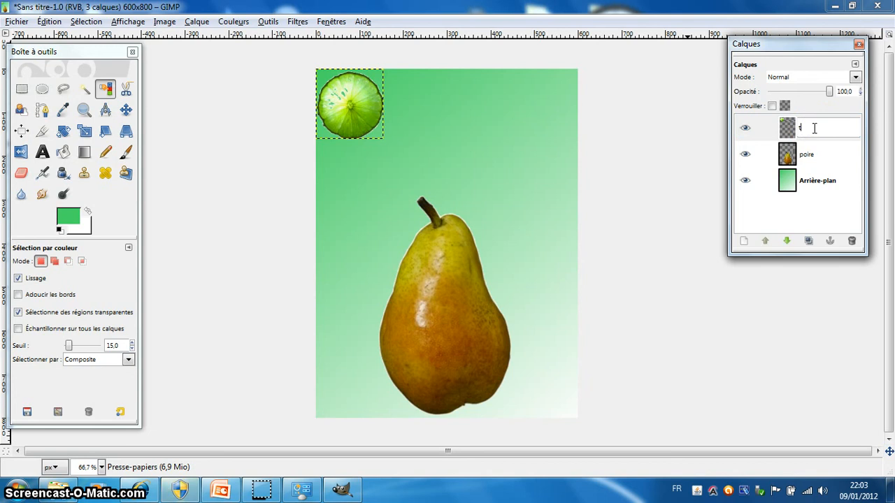
type("tranche citr")
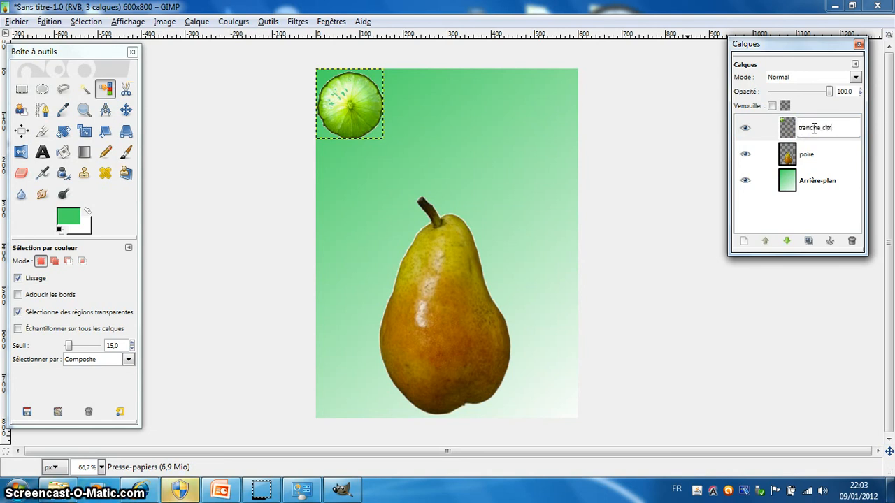
type("on")
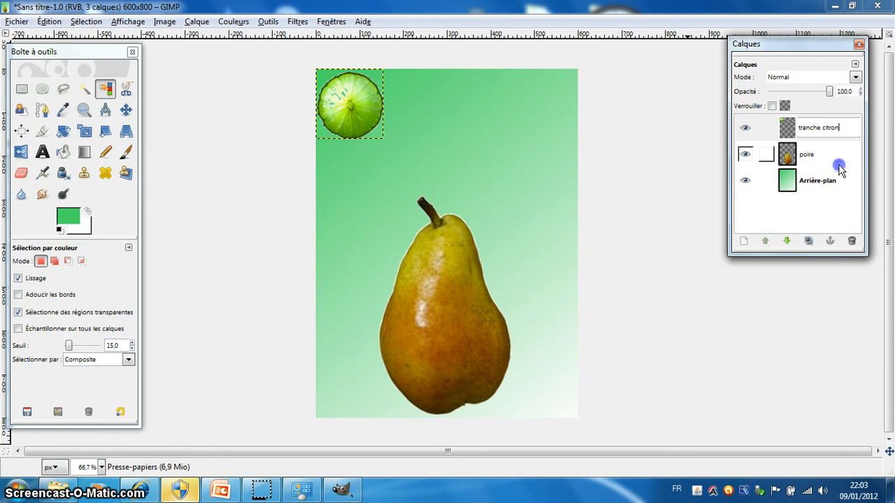
left_click(839, 166)
double_click(819, 127)
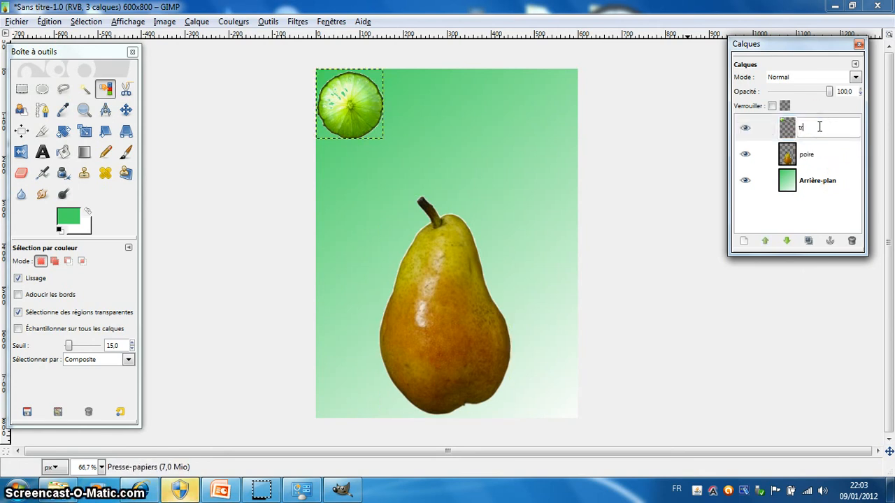
type("tranche citron")
key("Return")
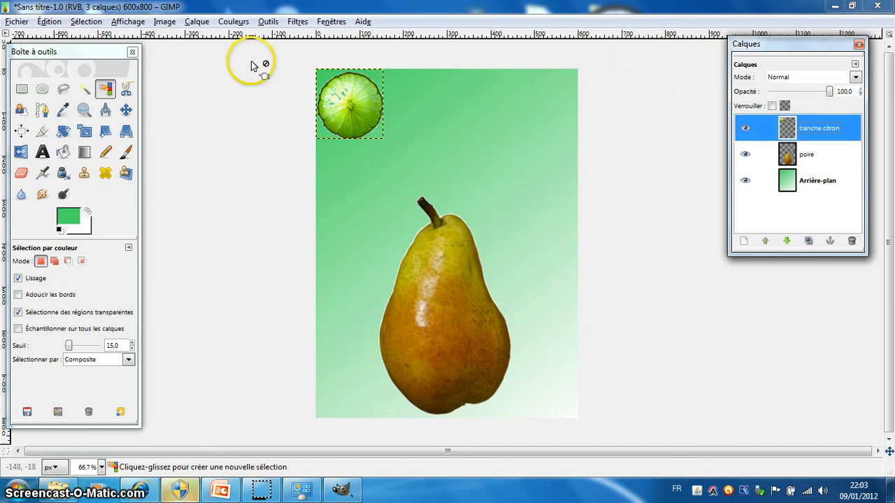
Scale the lime slice to 73 x 77 pixels and place it on the upper left part of the pear as an eye.
left_click(126, 108)
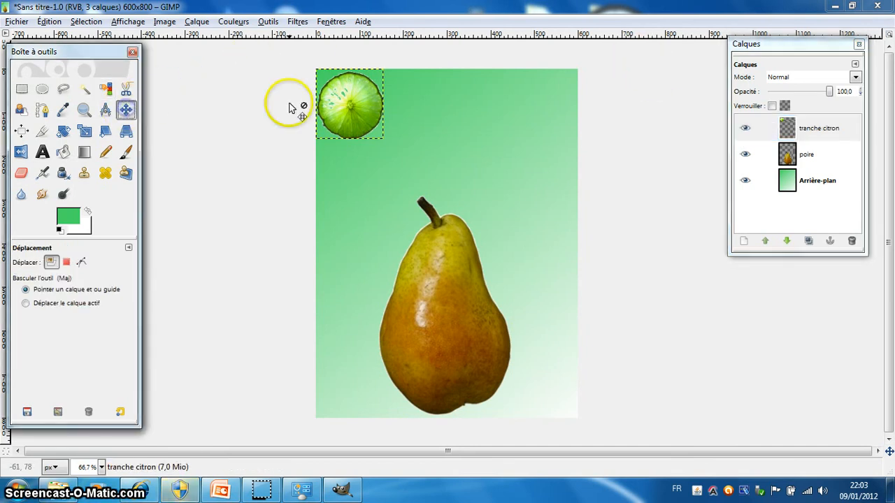
left_click_drag(344, 105, 418, 285)
left_click(85, 130)
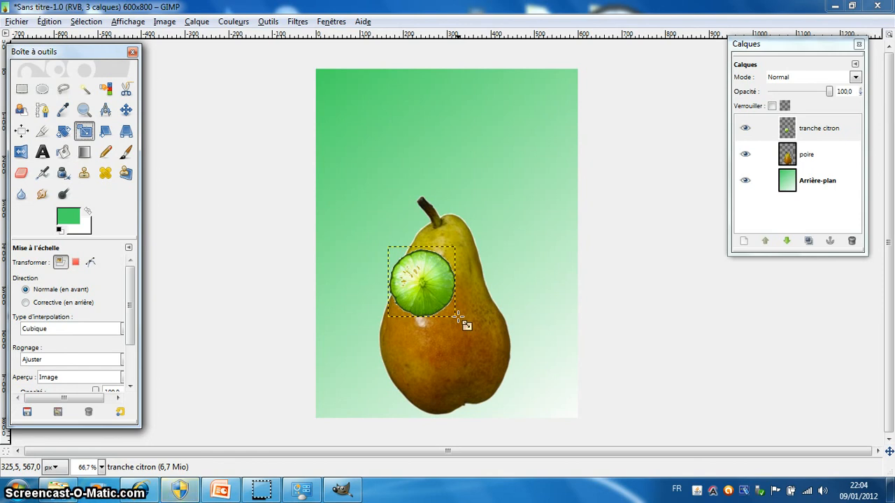
left_click_drag(458, 317, 420, 279)
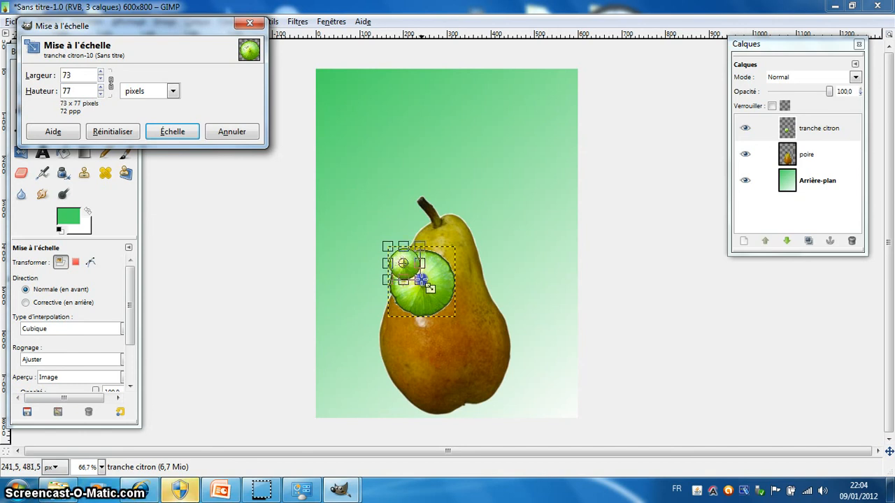
left_click(184, 129)
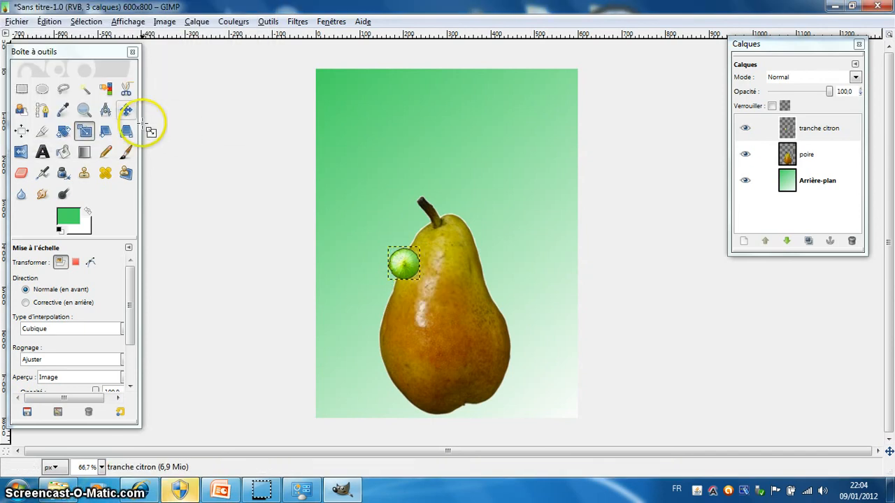
left_click(126, 110)
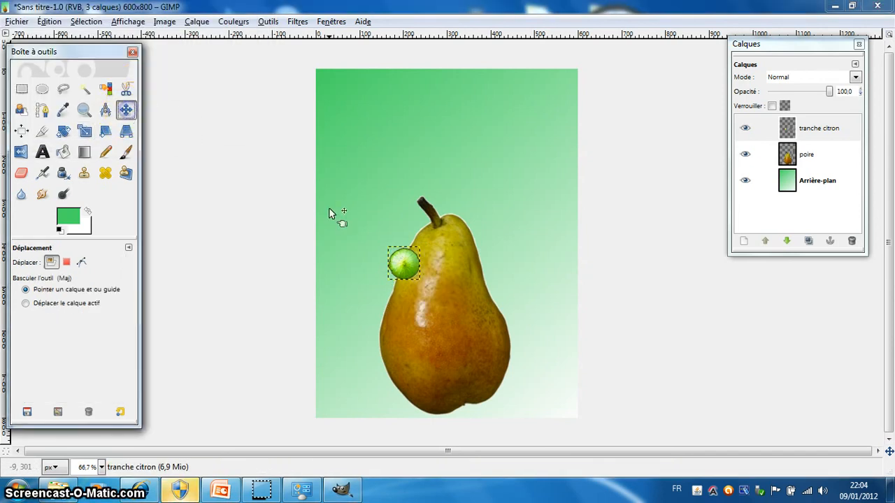
left_click_drag(401, 262, 416, 266)
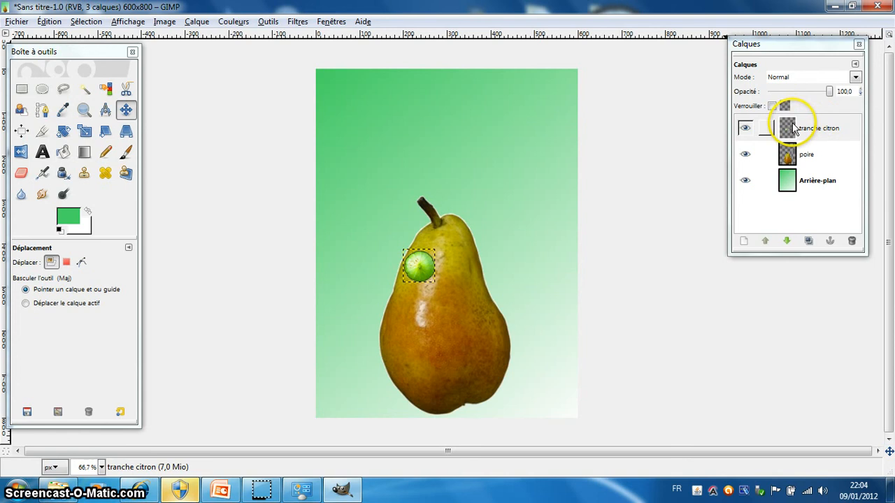
Duplicate the "tranche citron" layer and move the copy level with the first slice, on the pear's upper right, as a second eye.
left_click(793, 129)
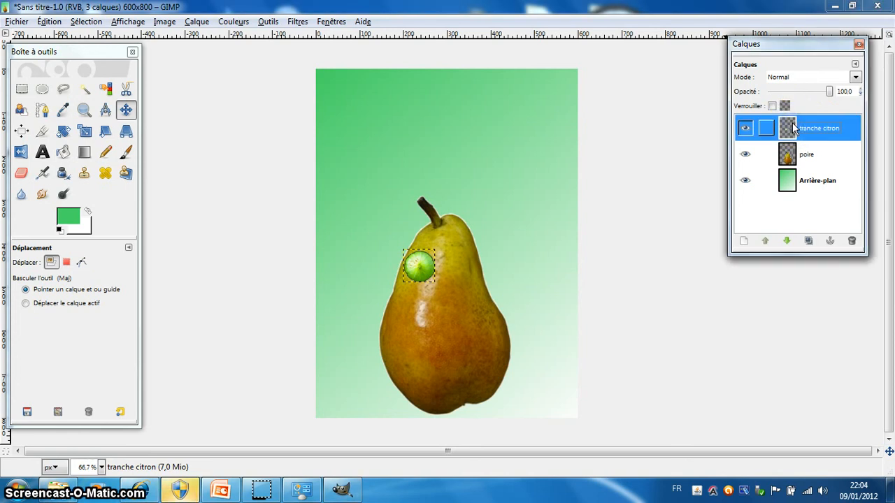
left_click(792, 126)
left_click_drag(790, 128, 808, 243)
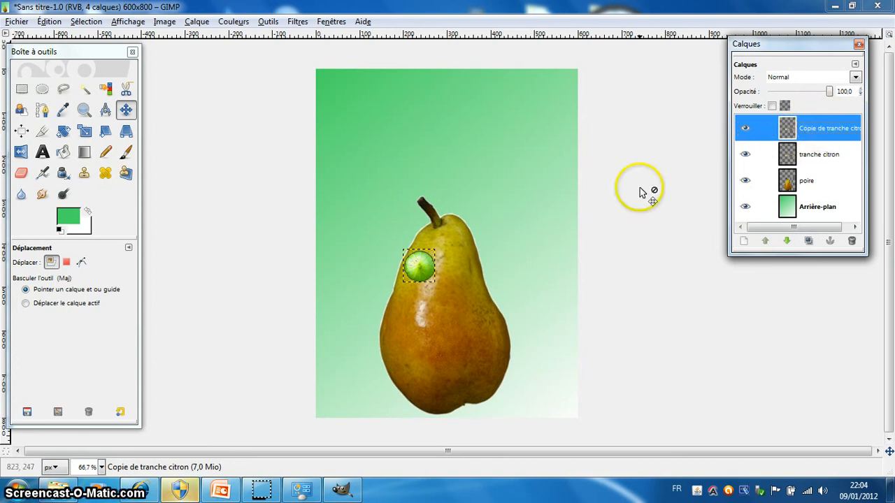
left_click(125, 108)
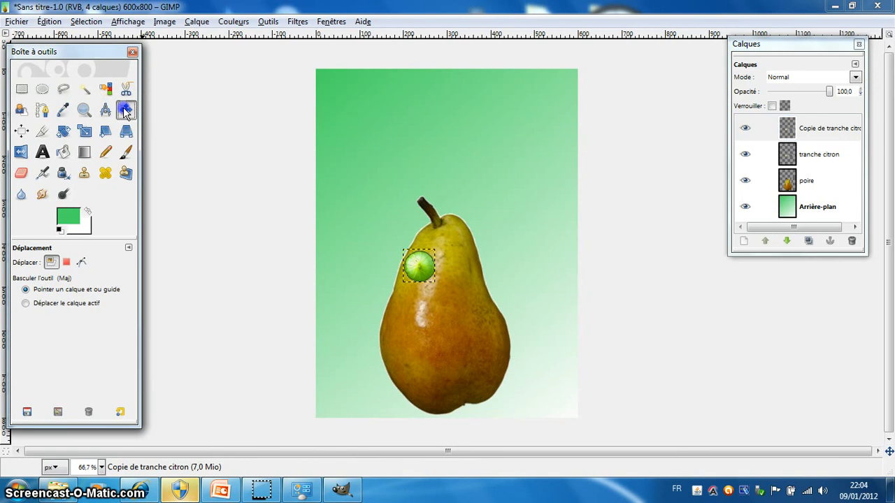
left_click_drag(418, 265, 458, 266)
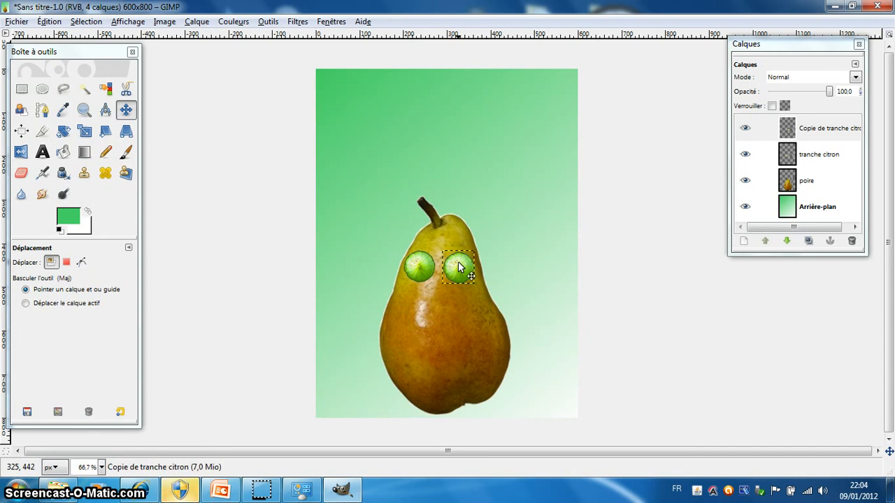
key("alt")
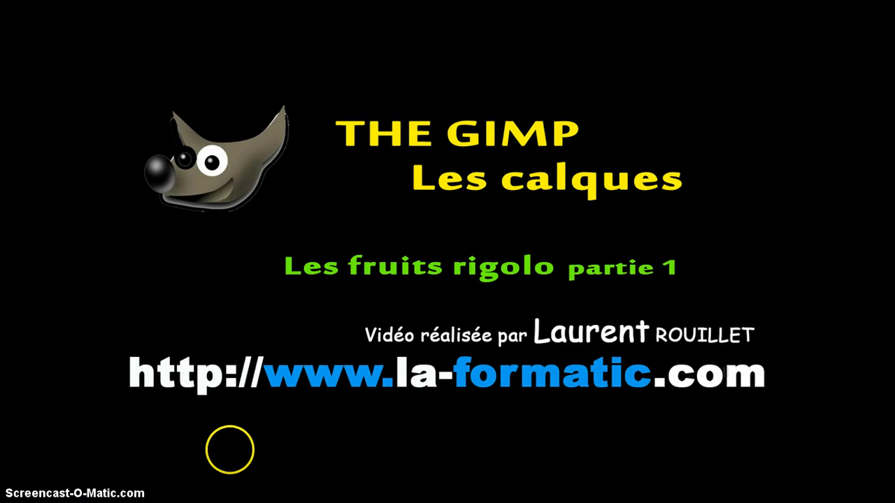